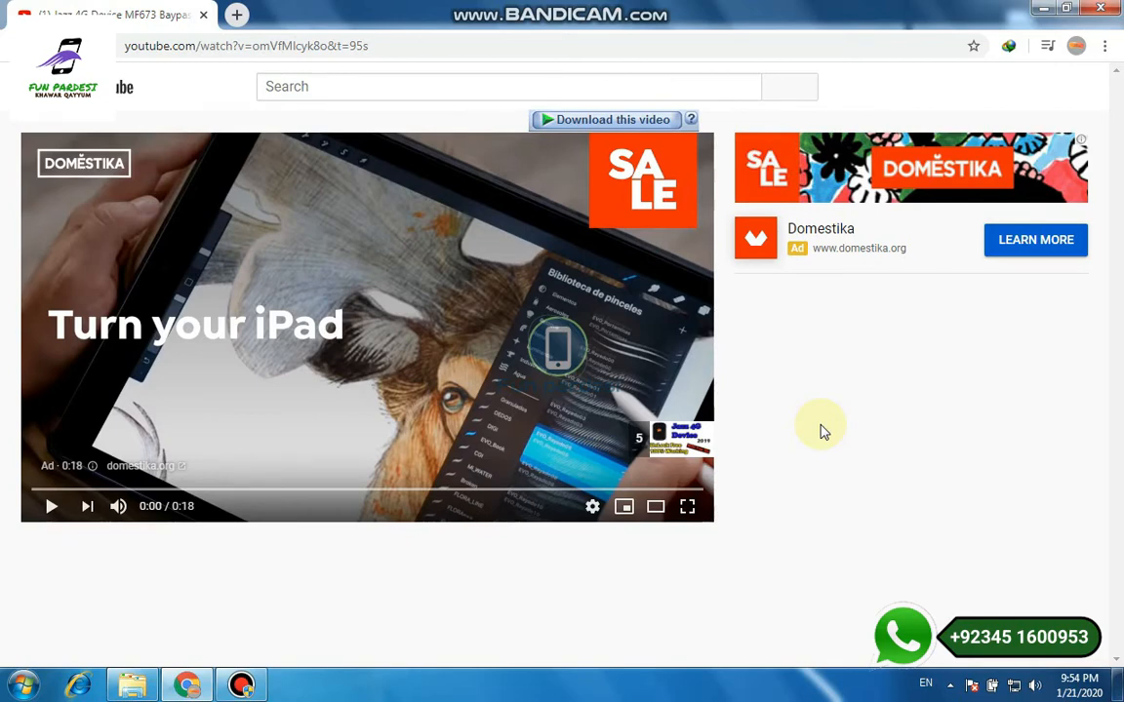
pyautogui.click(194, 683)
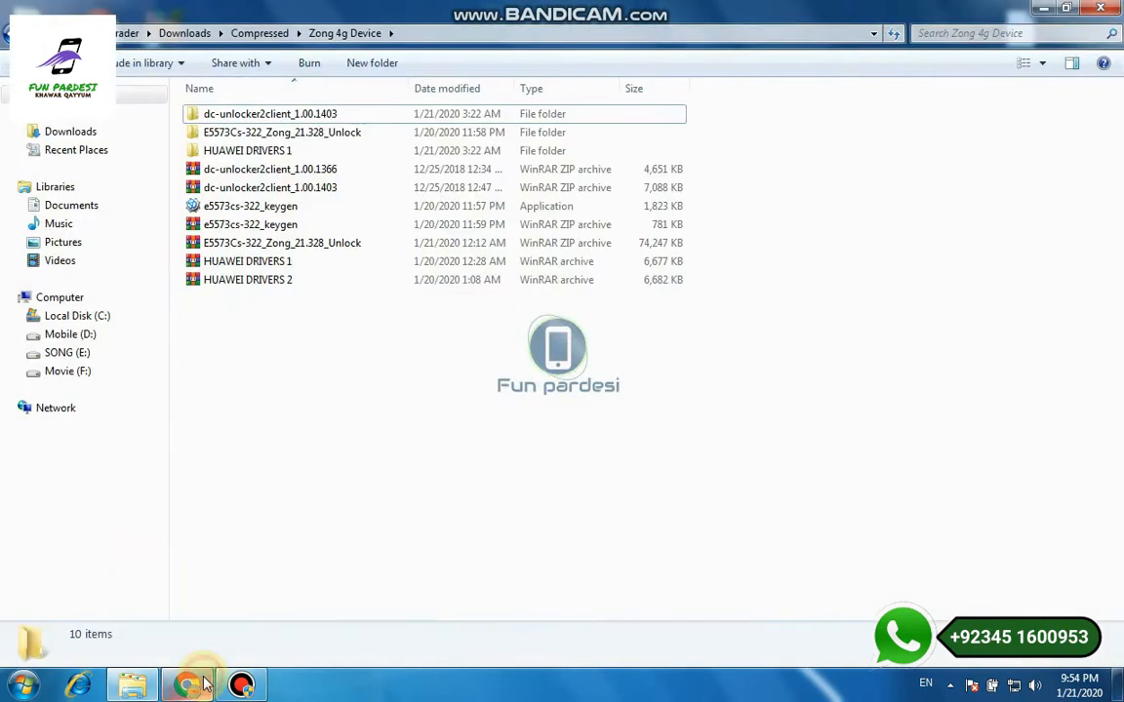
pyautogui.click(244, 684)
pyautogui.click(244, 684)
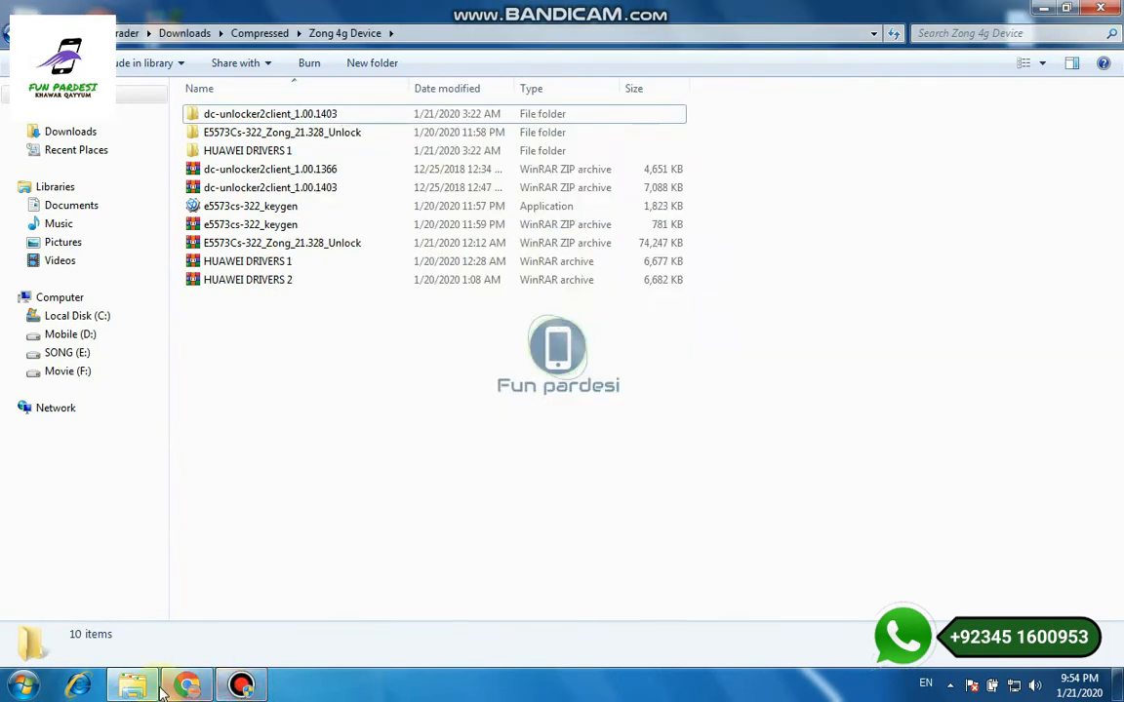
pyautogui.click(186, 684)
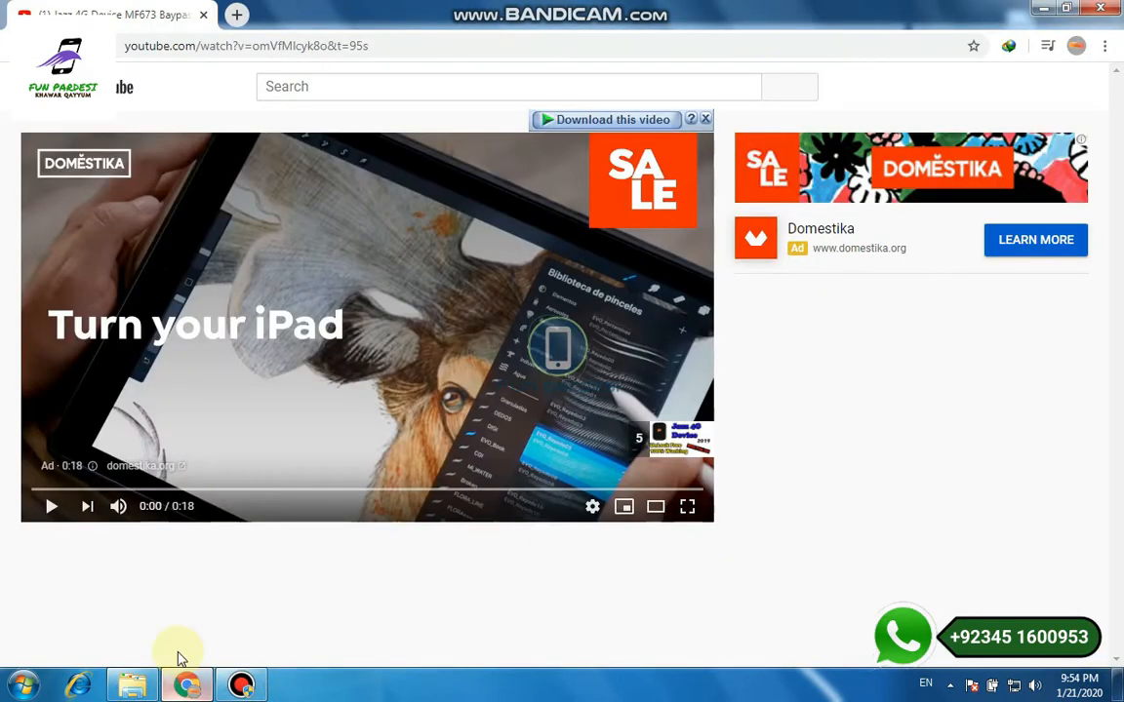
# Step: Play the Jazz 4G Device MF673 video muted past the advertisement, and pause it once the main video runs
pyautogui.click(52, 506)
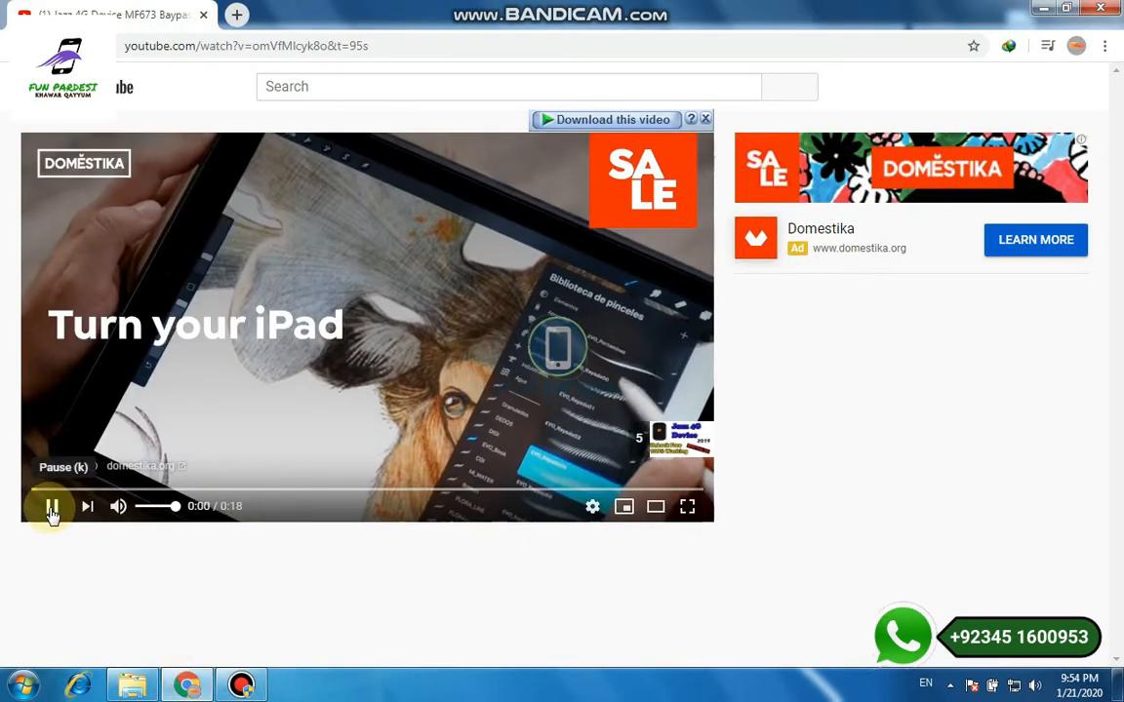
pyautogui.click(118, 508)
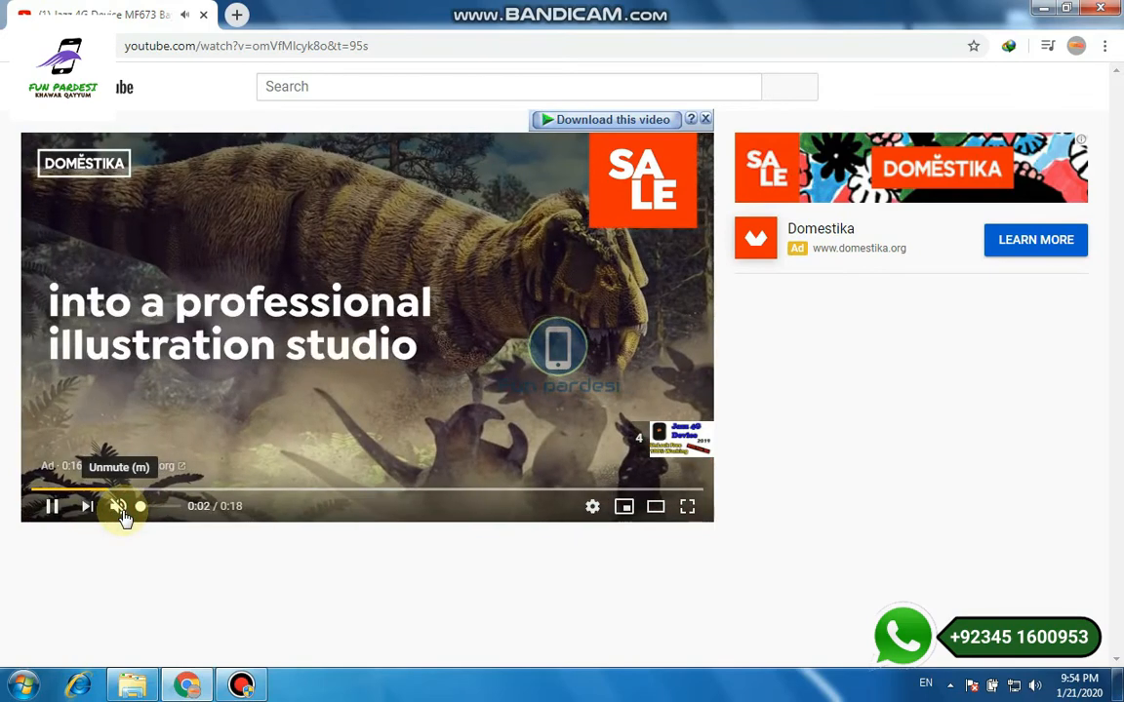
pyautogui.click(69, 46)
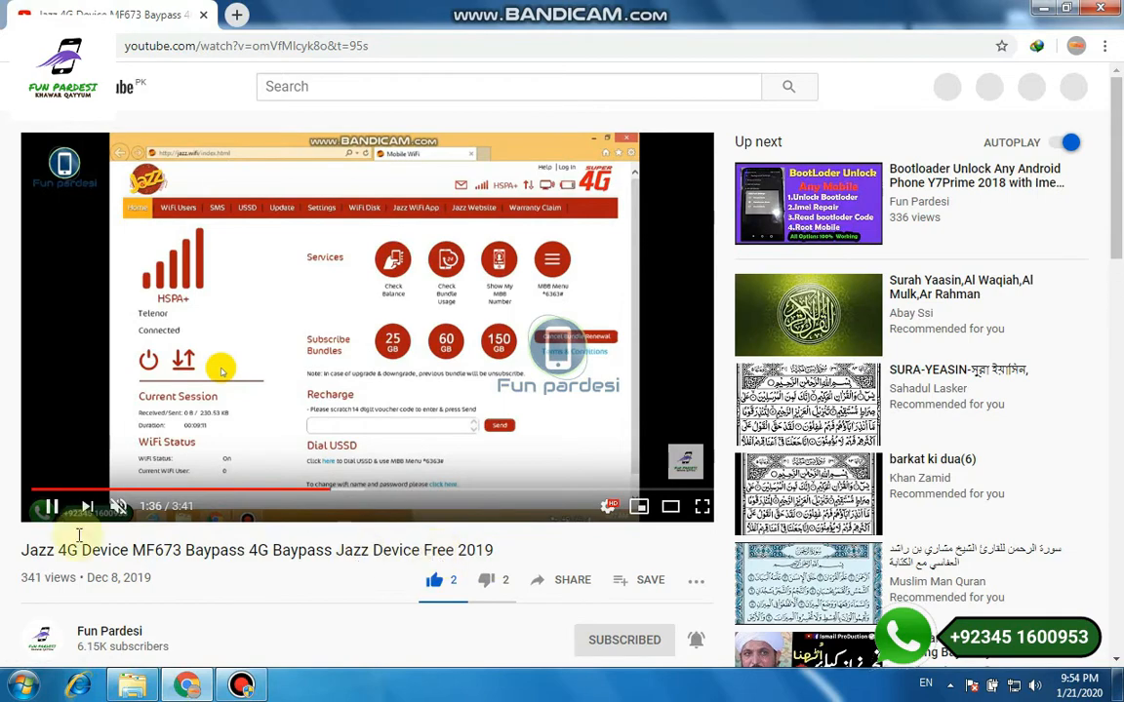
pyautogui.click(52, 506)
# Step: Open the download file link from the video's full description and find the download links in the blog post
pyautogui.scroll(-3, 283, 556)
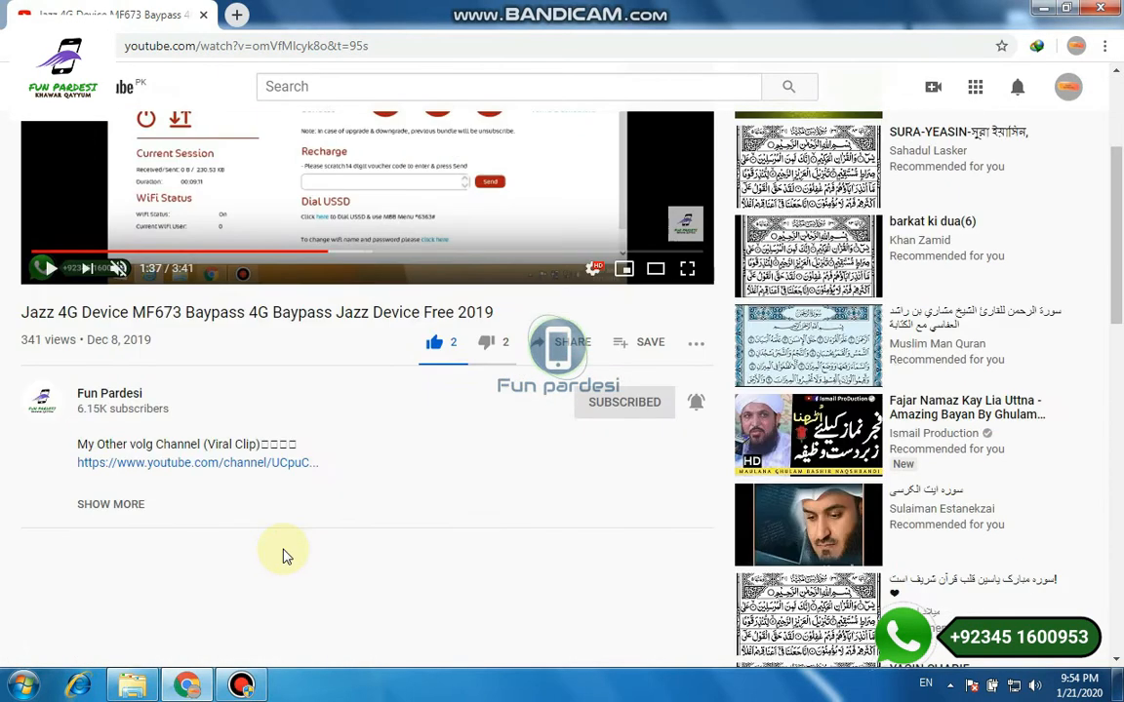
pyautogui.click(109, 479)
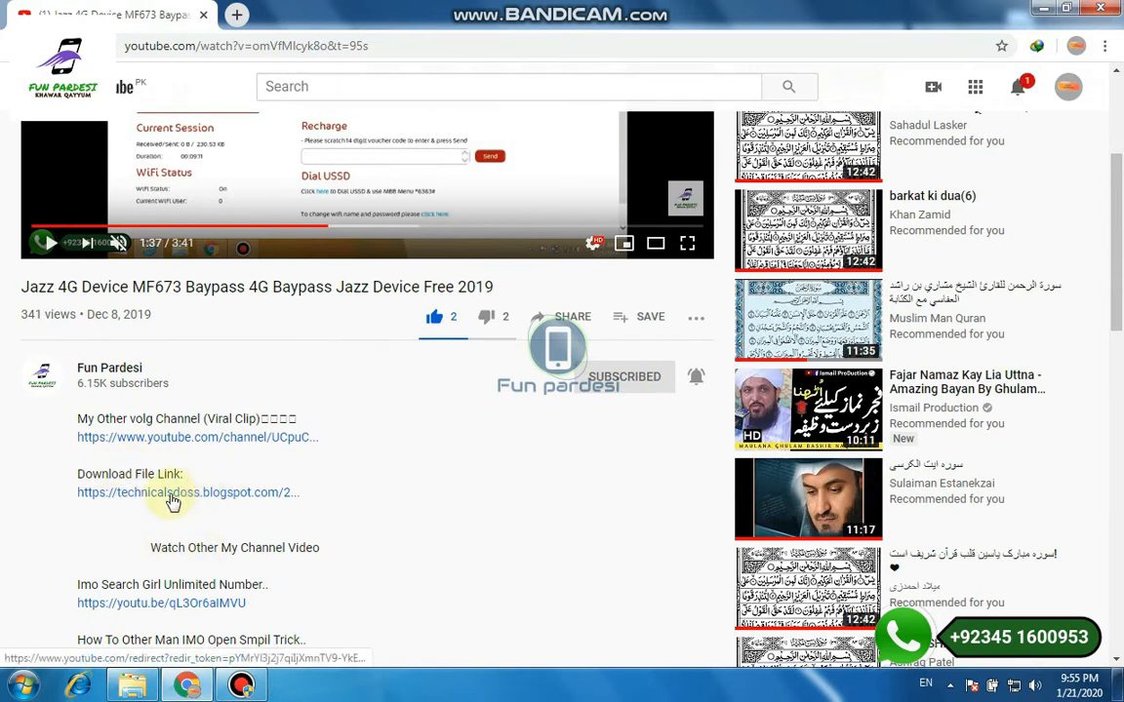
pyautogui.click(172, 496)
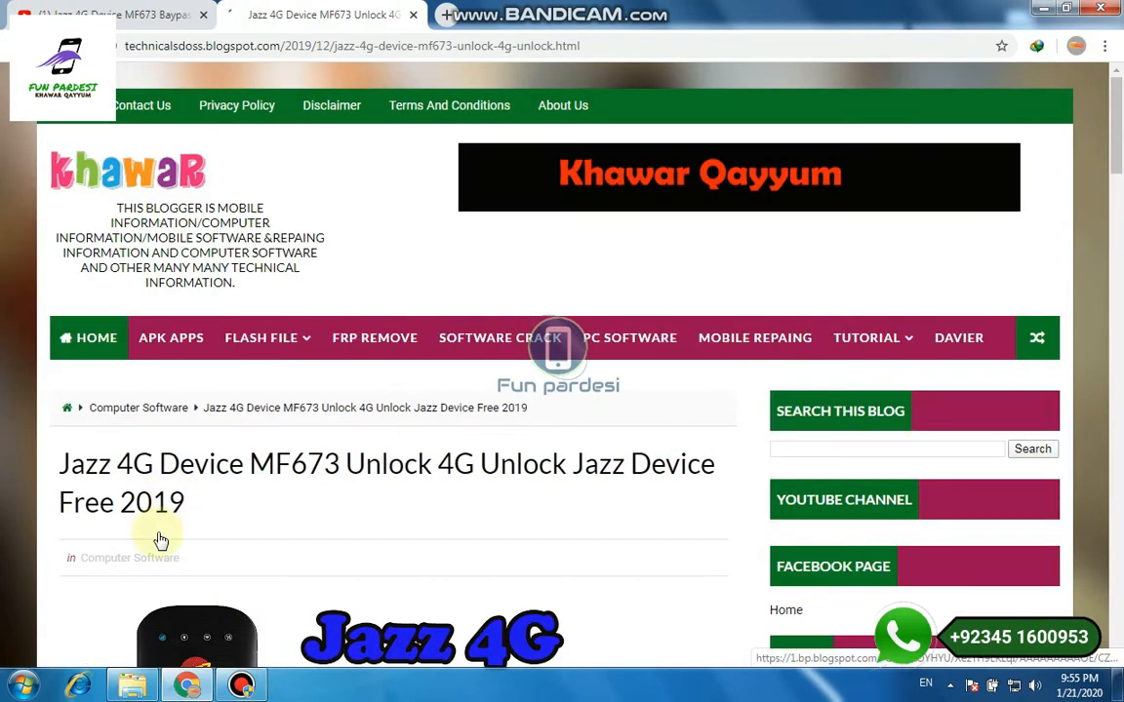
pyautogui.scroll(-3, 439, 586)
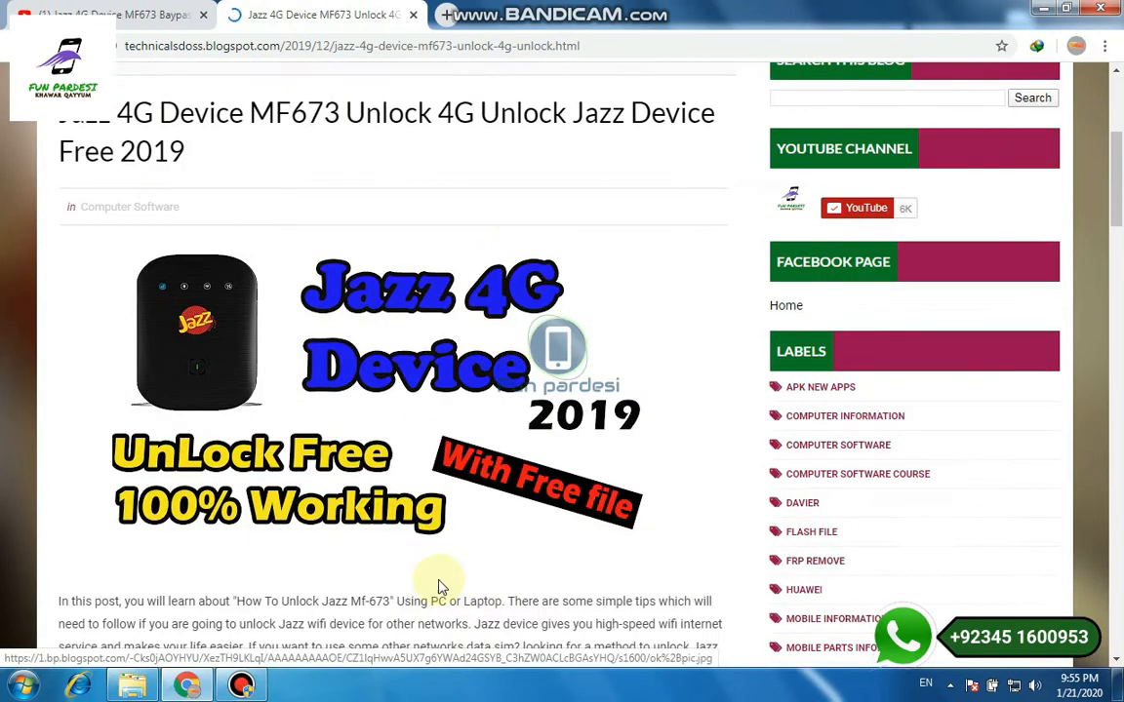
pyautogui.scroll(-15, 439, 585)
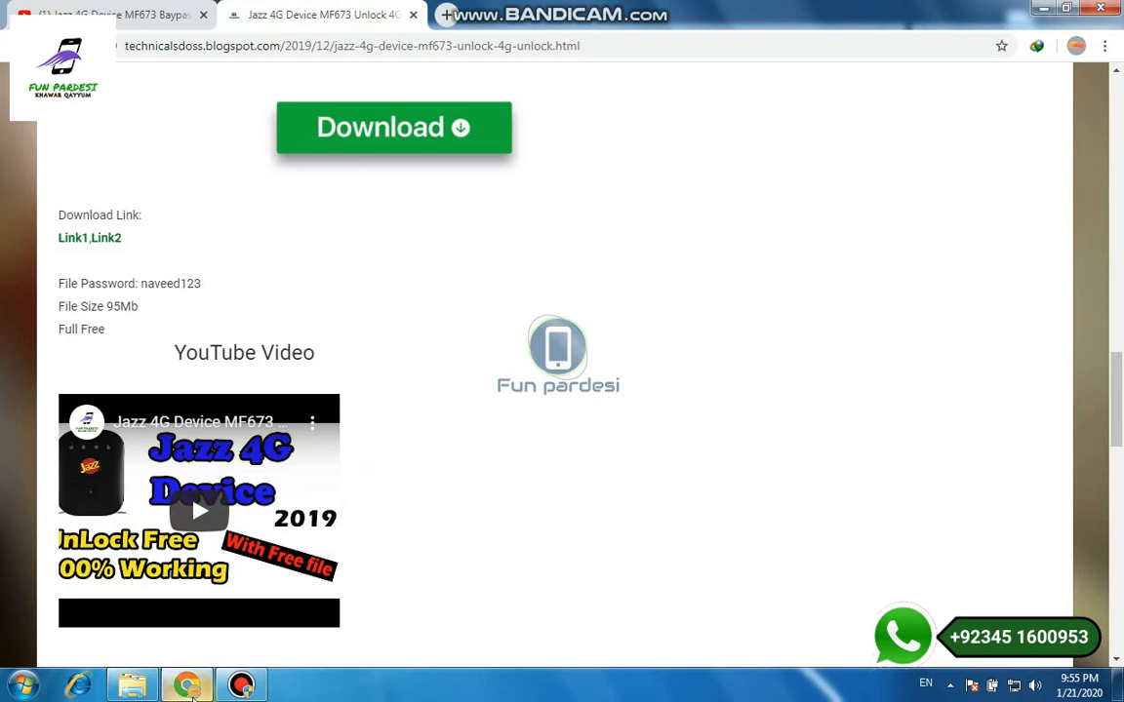
# Step: Run DriverSetup.exe from Huawei_Drivers.rar inside the HUAWEI DRIVERS 1 archive in the Zong 4g Device folder, and close the archives
pyautogui.moveTo(193, 695)
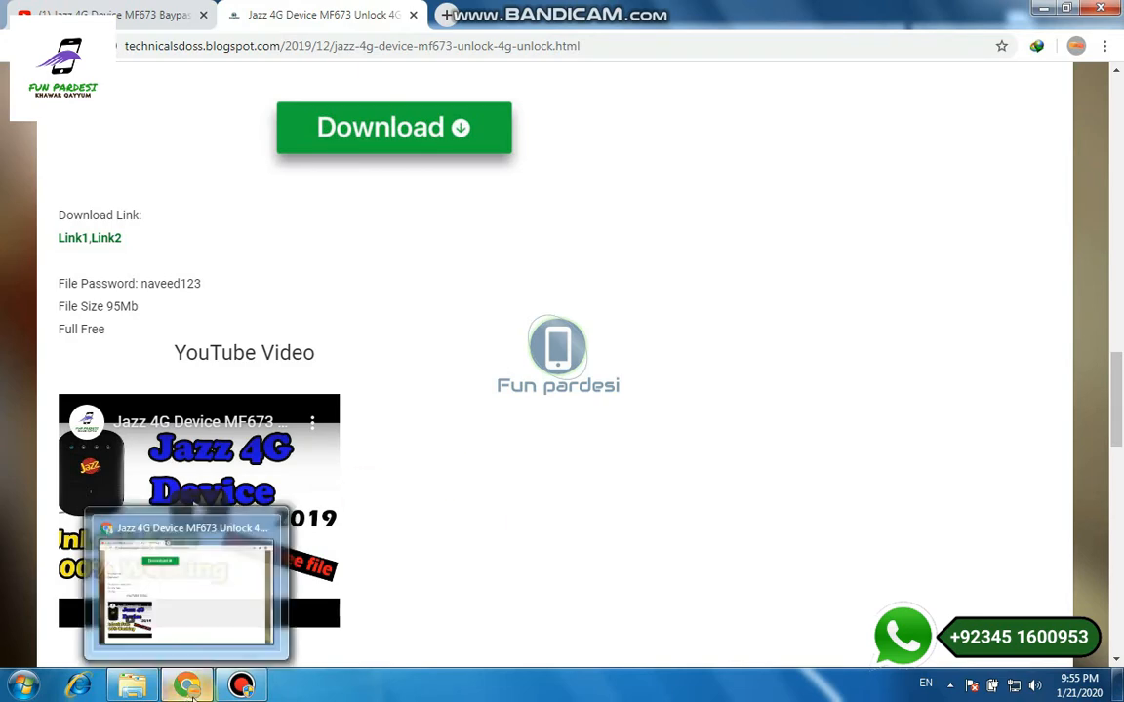
pyautogui.click(129, 688)
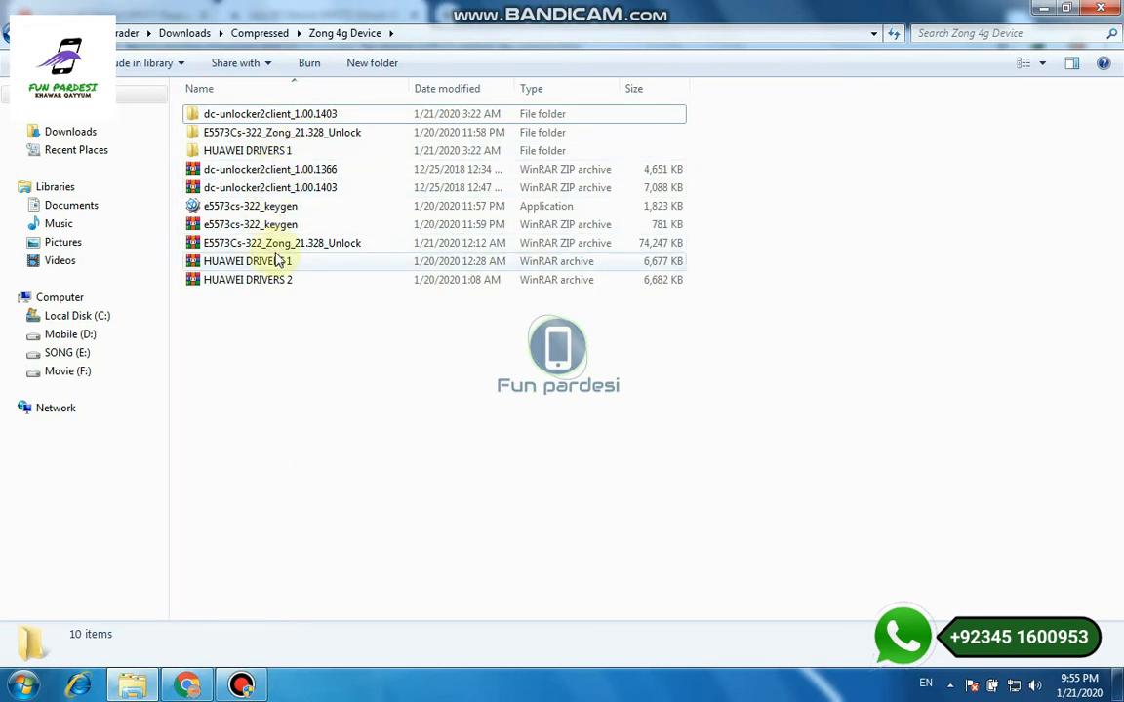
pyautogui.doubleClick(278, 261)
pyautogui.doubleClick(115, 218)
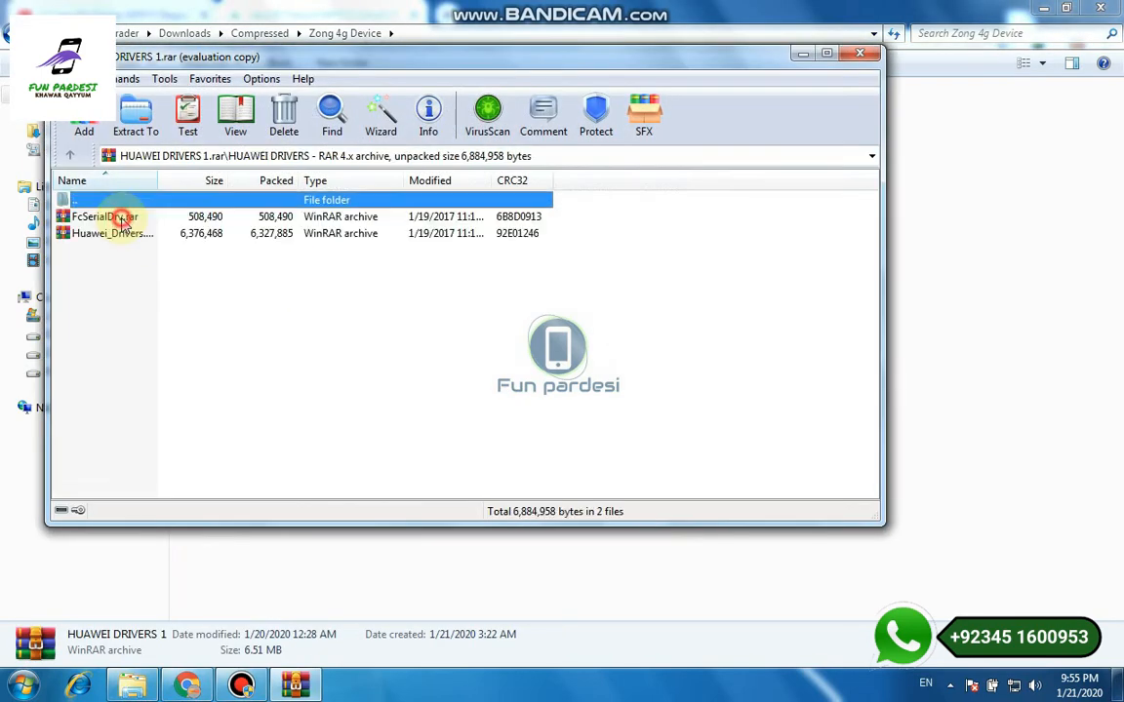
pyautogui.doubleClick(113, 232)
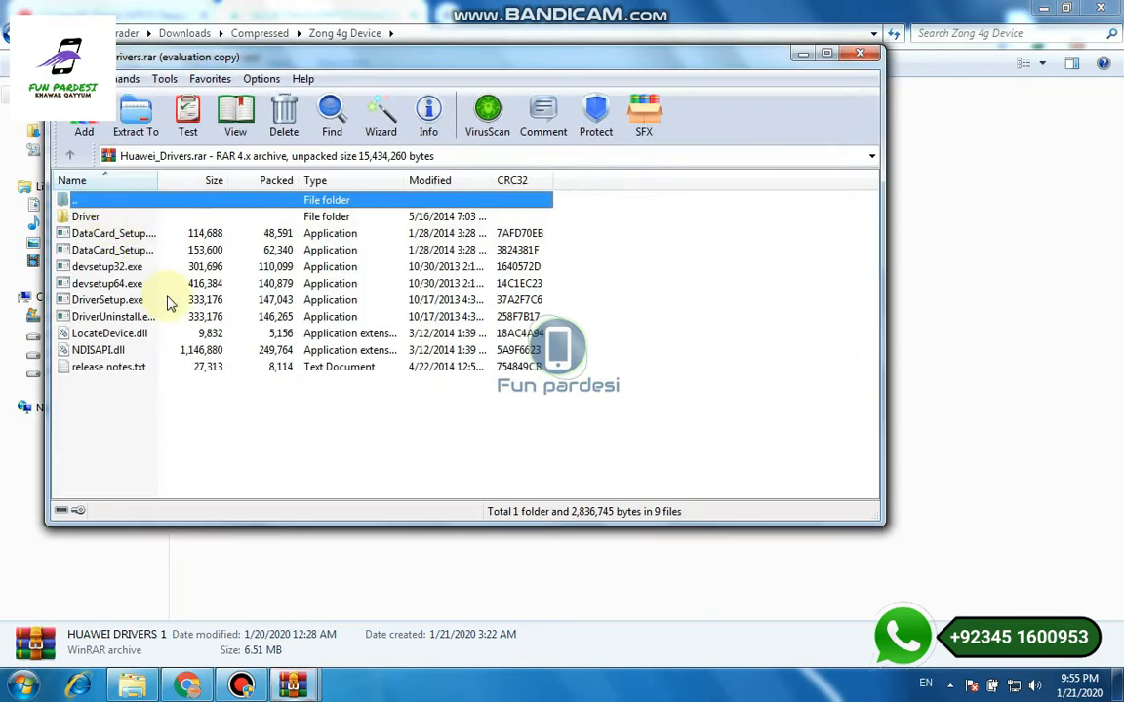
pyautogui.doubleClick(96, 301)
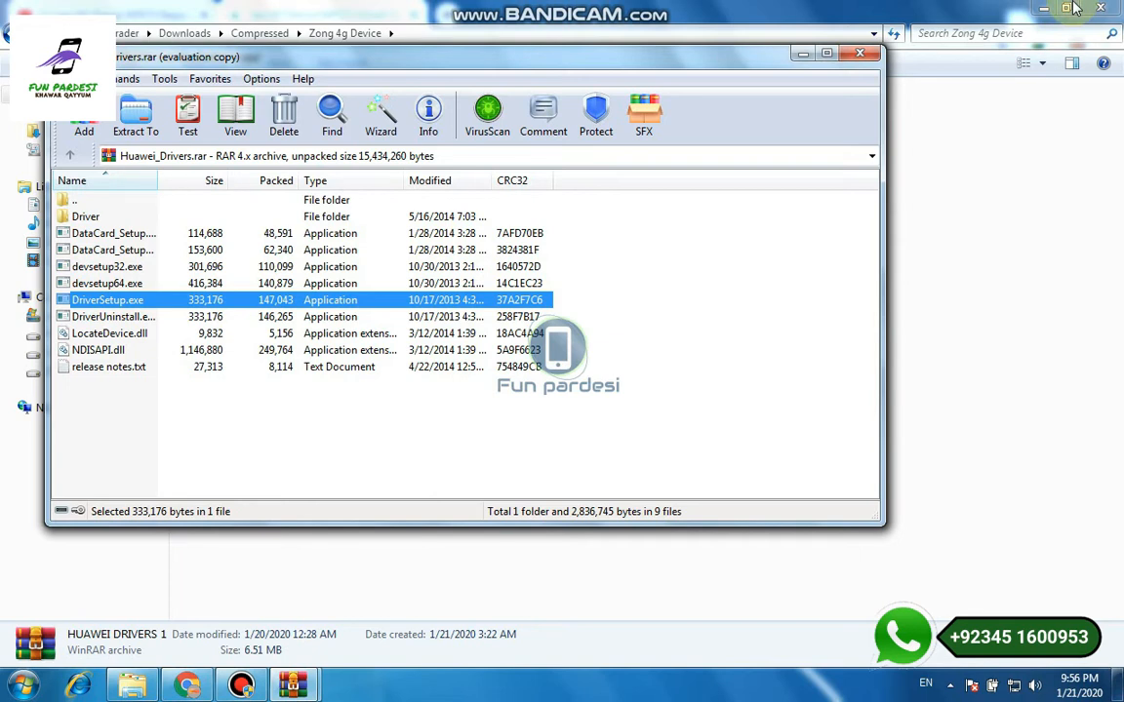
pyautogui.click(859, 52)
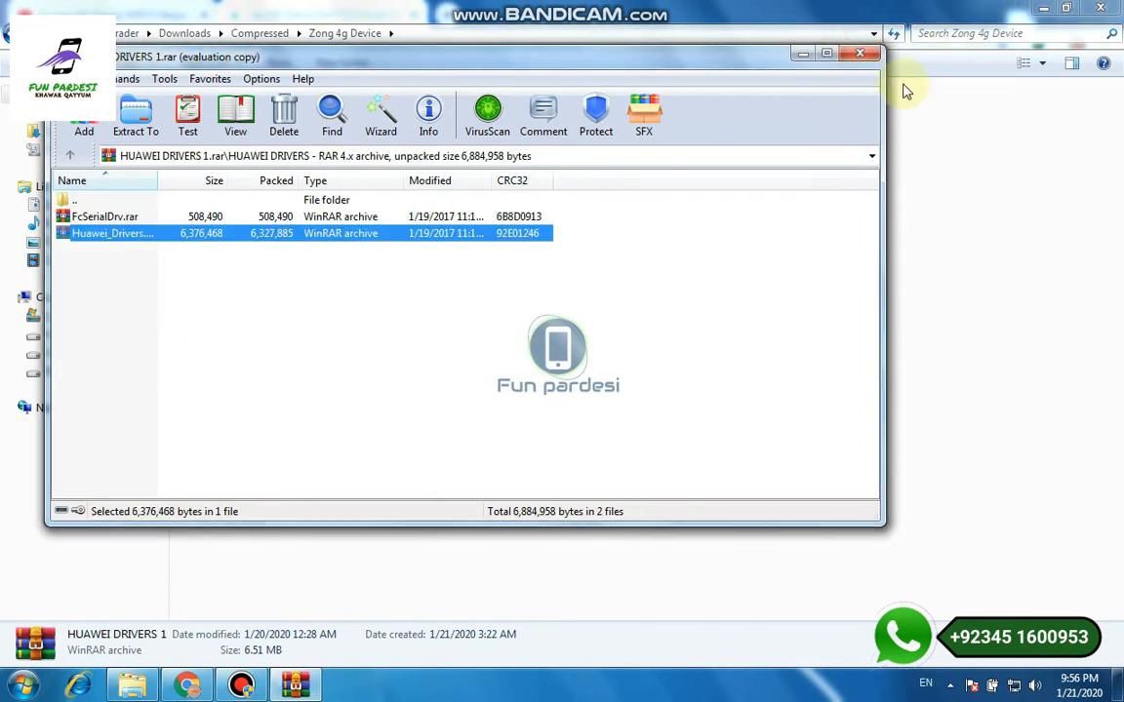
pyautogui.press('Escape')
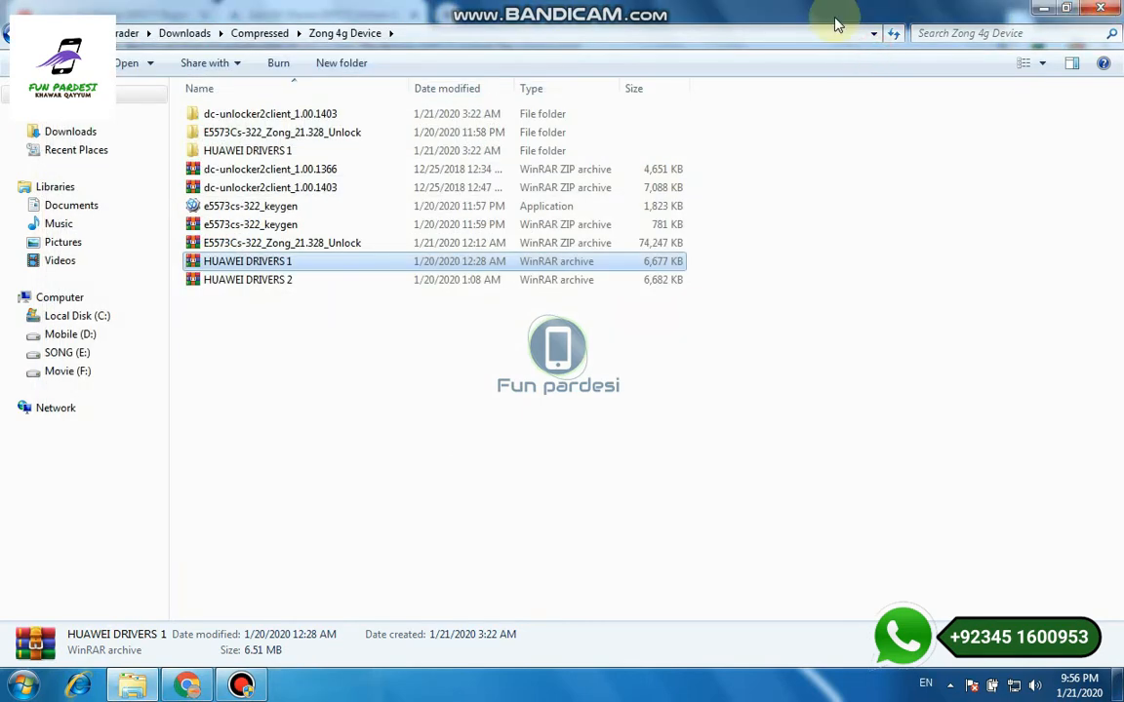
# Step: Open Device Manager from the computer's system properties and expand Ports (COM & LPT) to check the device's interfaces
pyautogui.click(1043, 7)
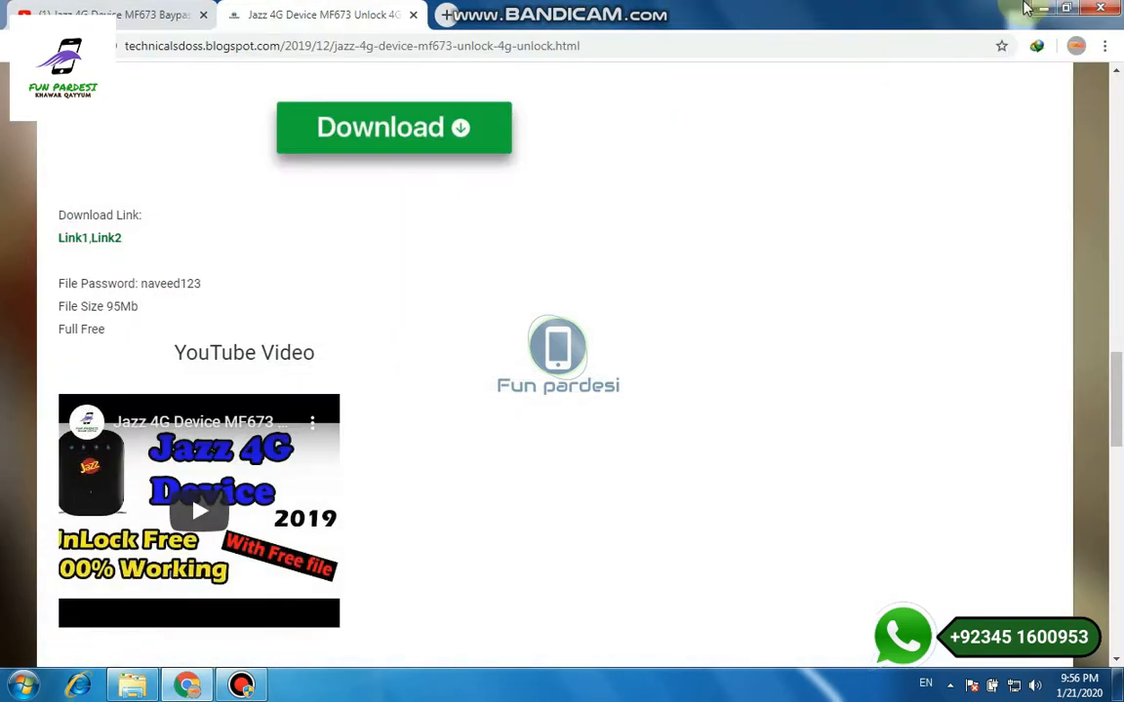
pyautogui.click(1040, 8)
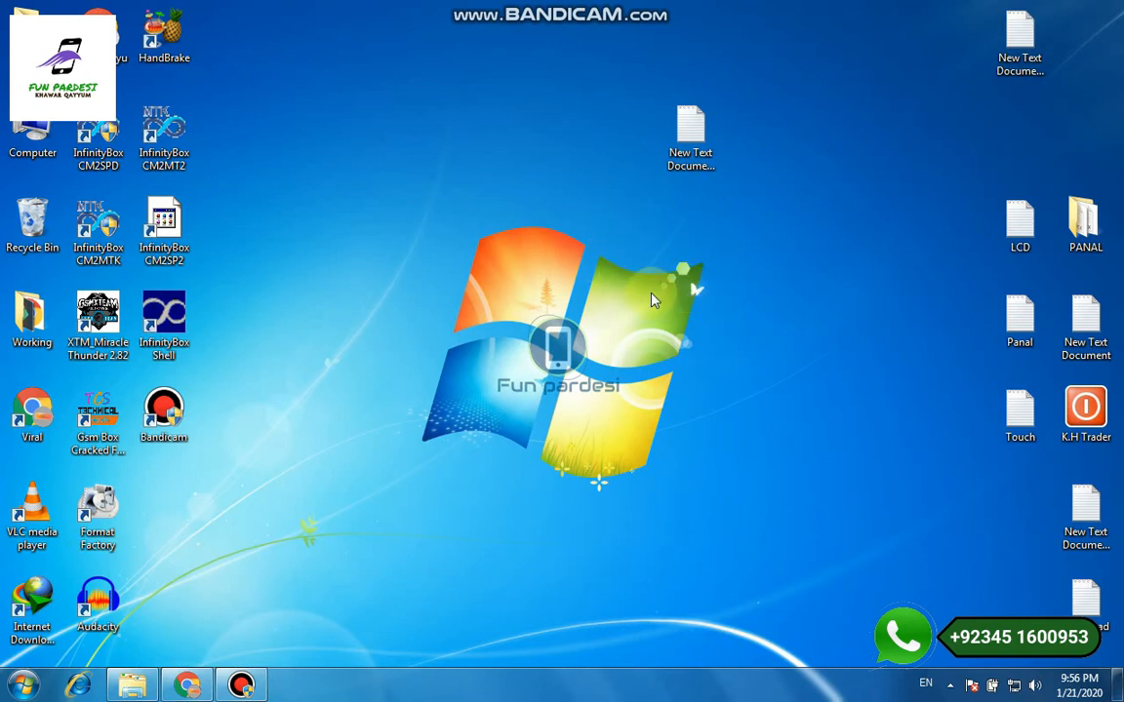
pyautogui.rightClick(32, 135)
pyautogui.click(147, 305)
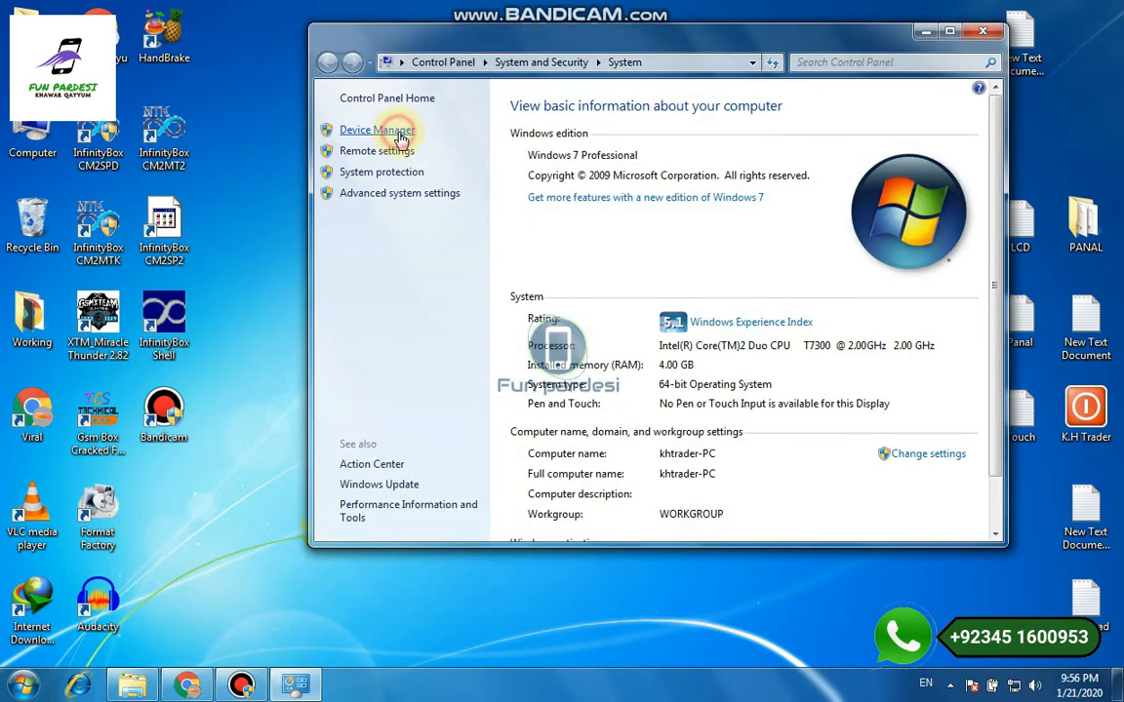
pyautogui.click(399, 136)
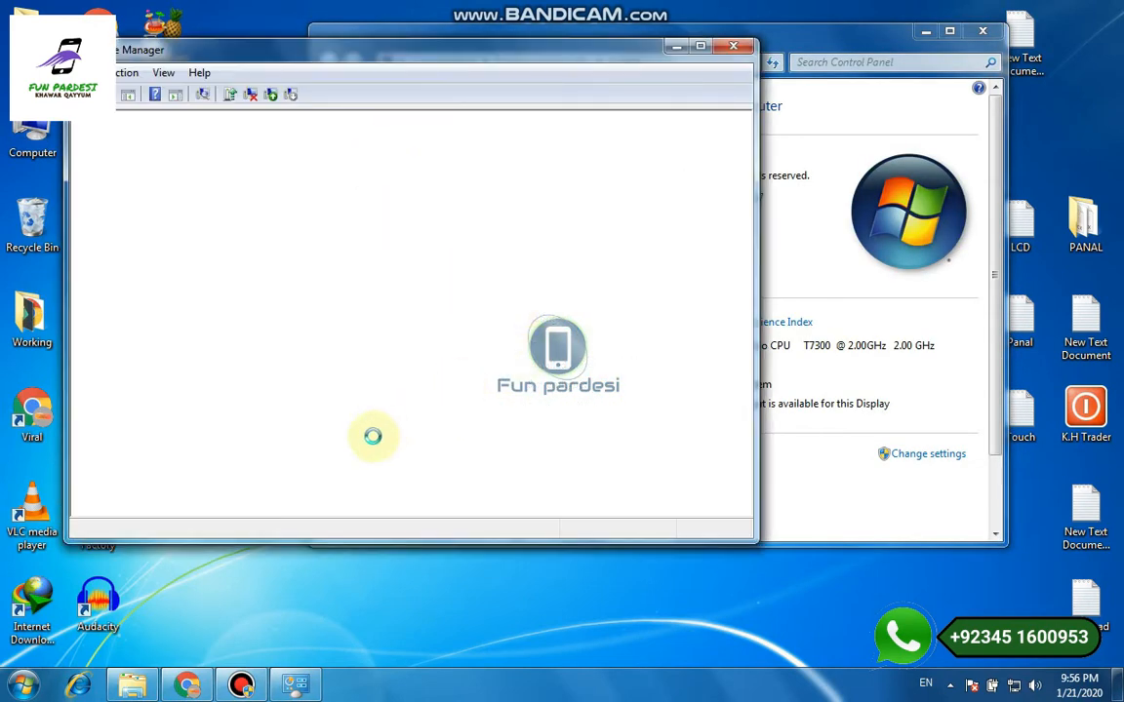
pyautogui.click(981, 33)
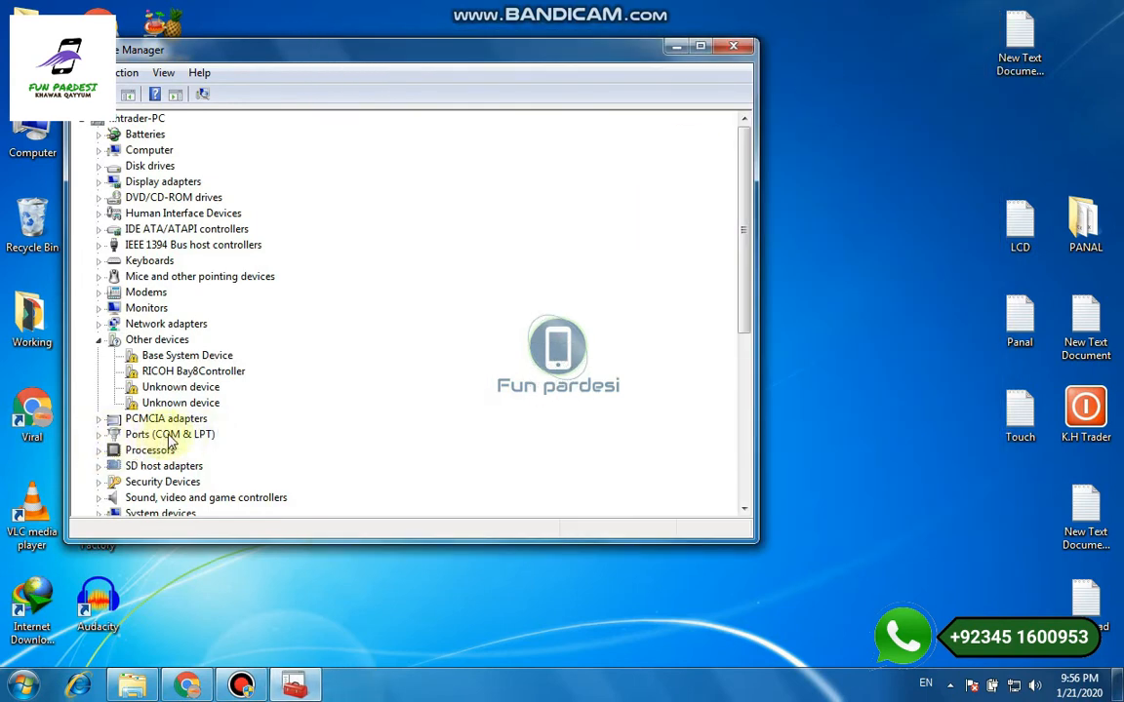
pyautogui.click(99, 434)
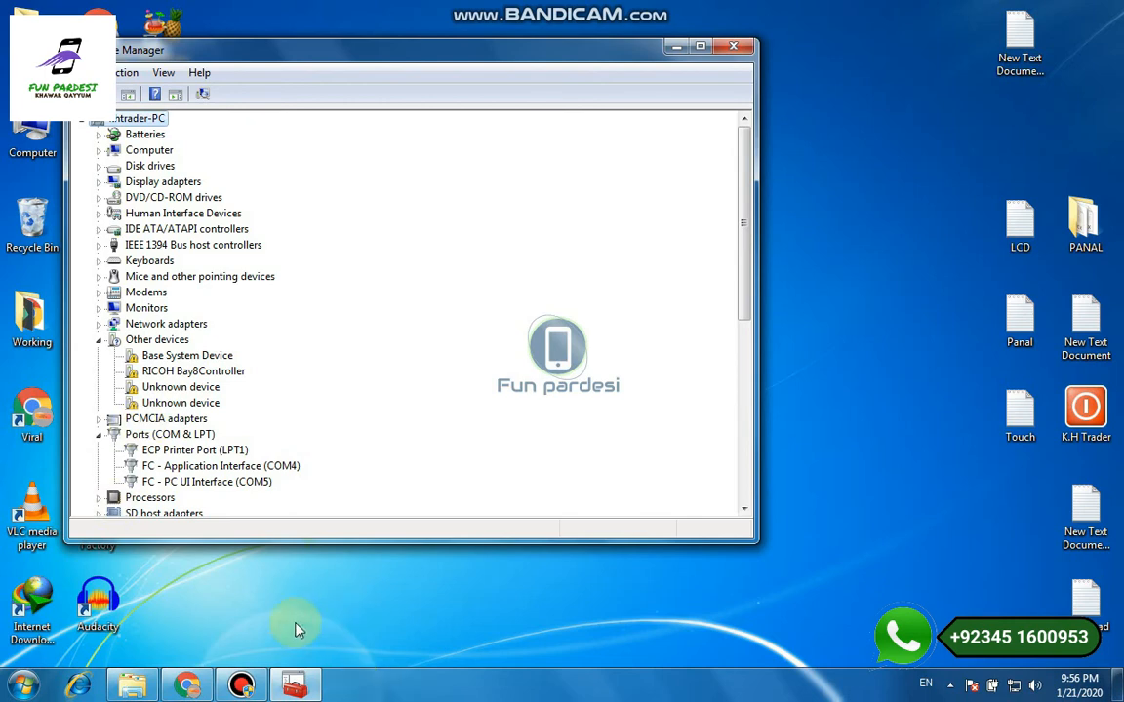
pyautogui.click(186, 686)
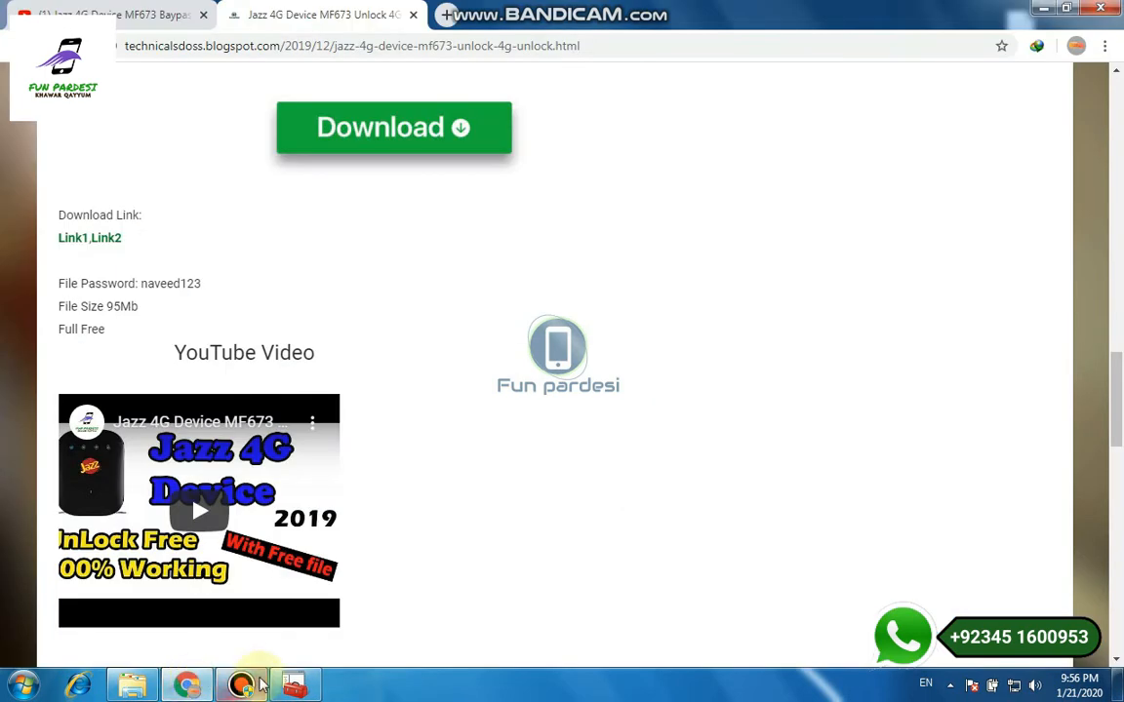
pyautogui.click(288, 687)
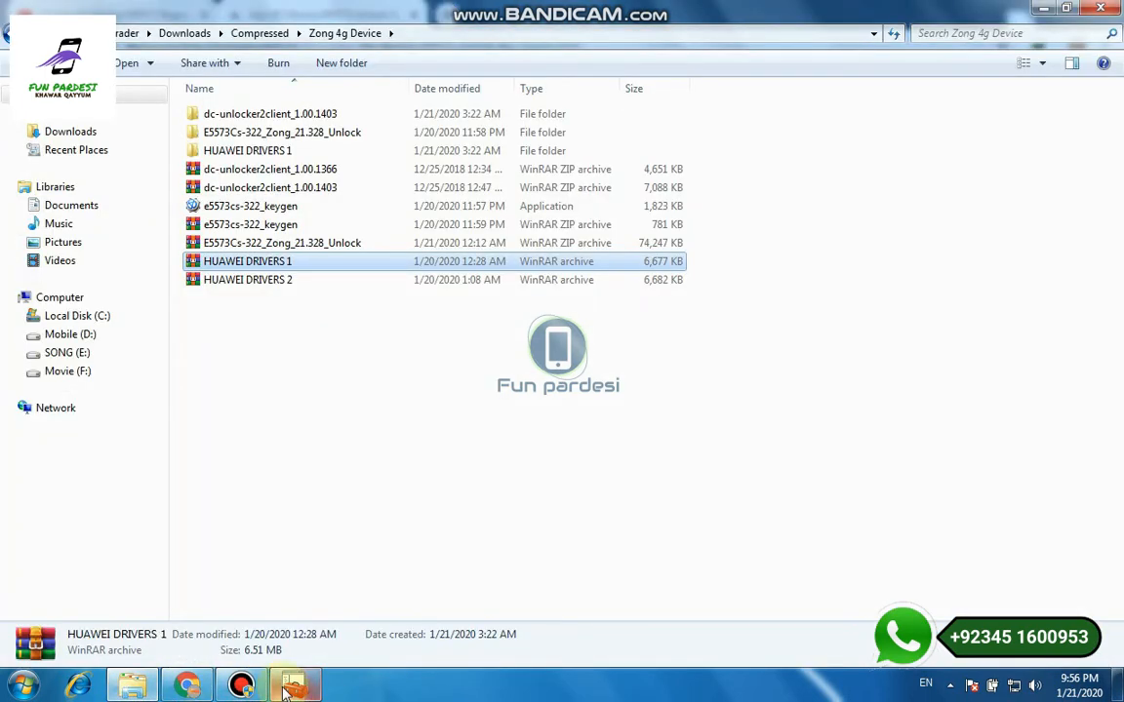
pyautogui.click(290, 686)
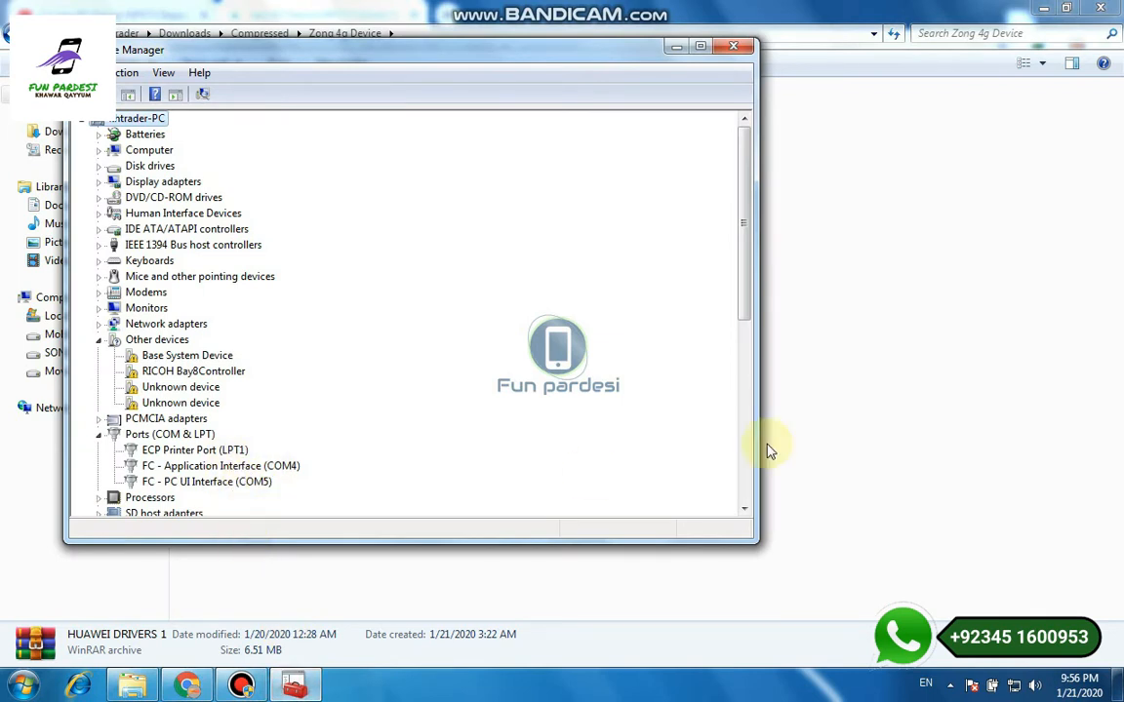
pyautogui.moveTo(634, 7)
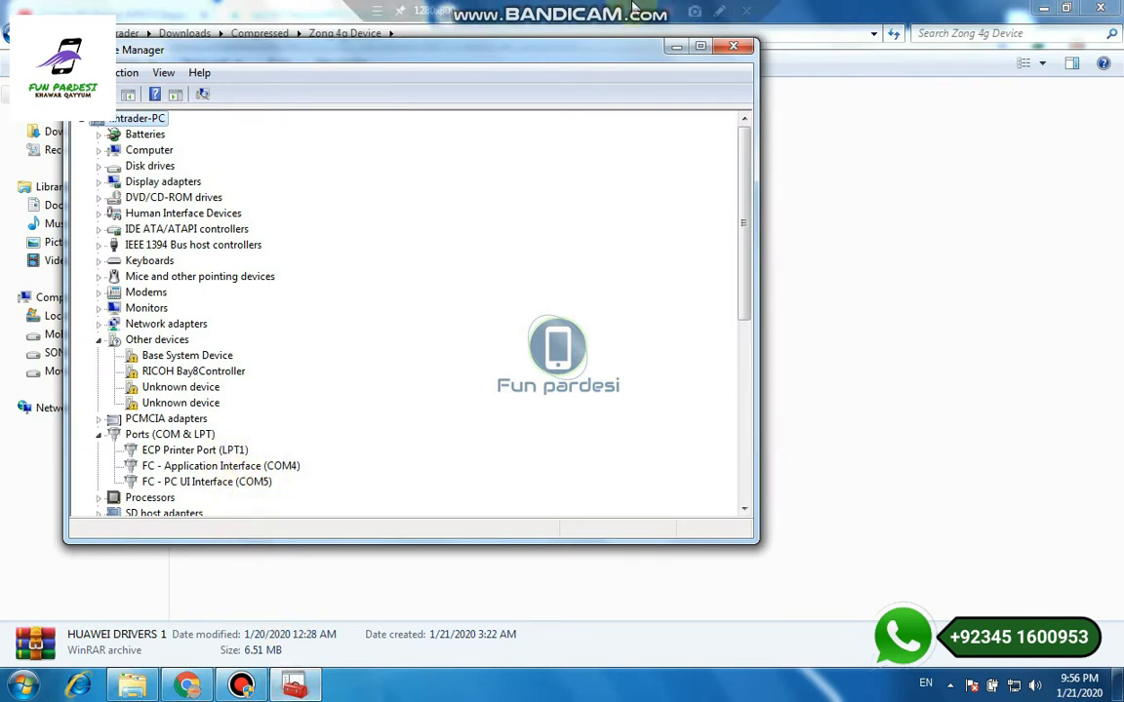
# Step: Launch the DC-Unlocker 2 client from the dc-unlocker2client_1.00.1403 archive and place its window clear of the archive's file list
pyautogui.click(878, 261)
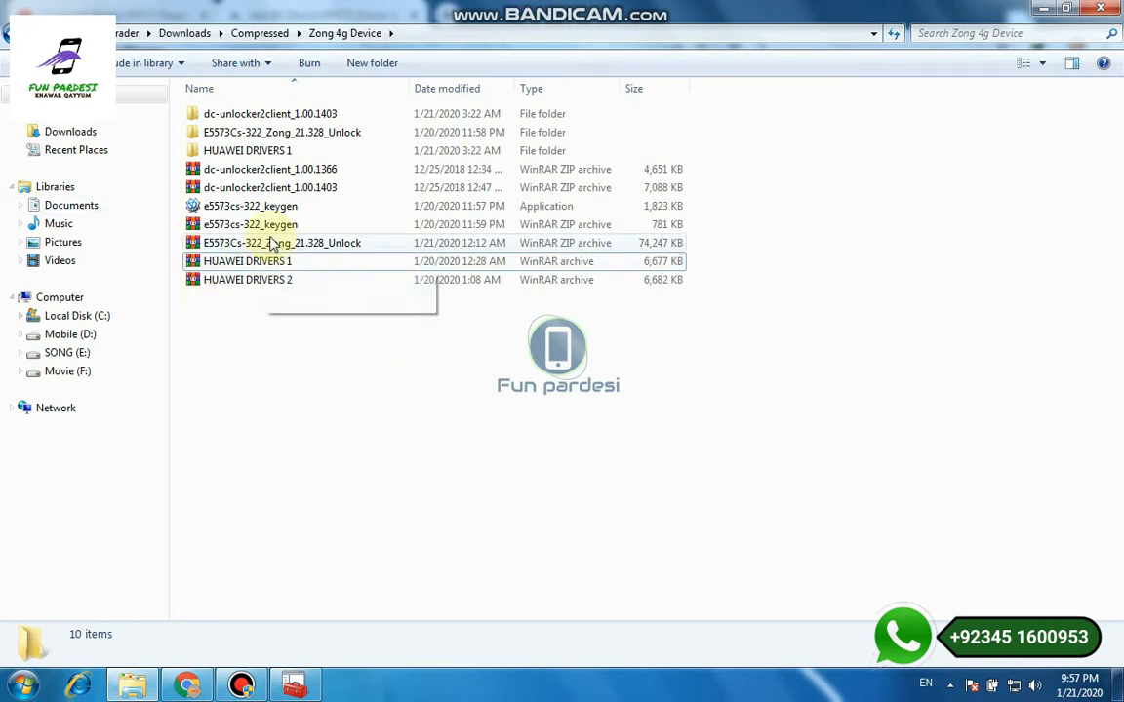
pyautogui.doubleClick(238, 188)
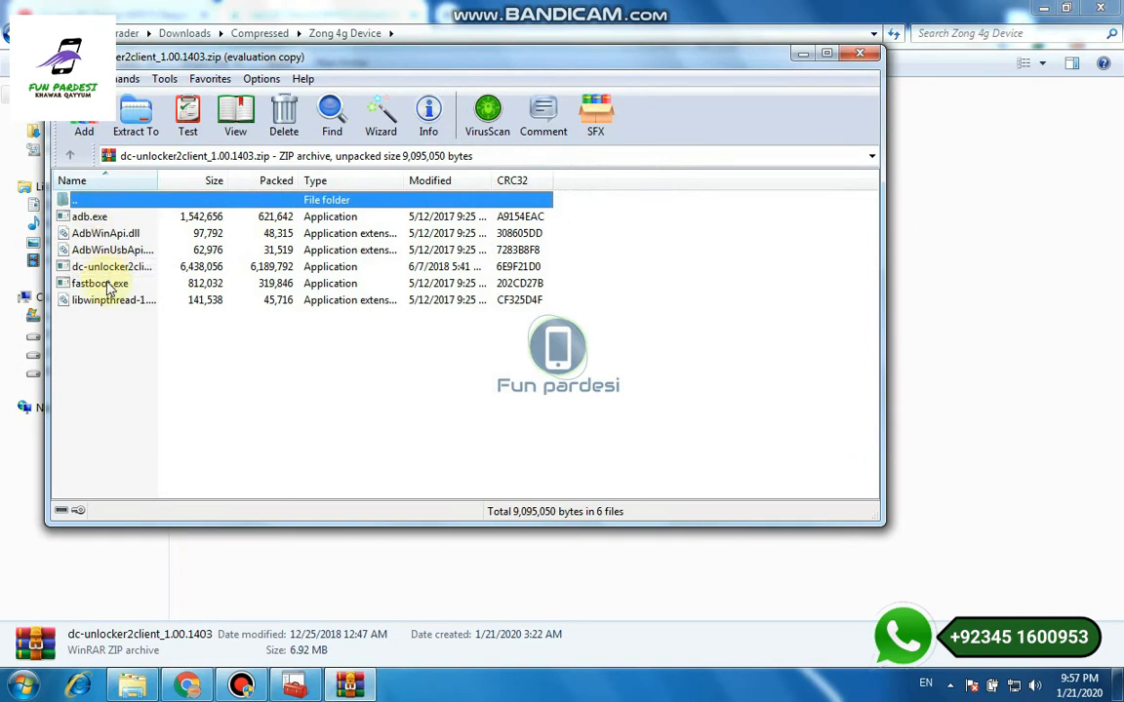
pyautogui.doubleClick(103, 267)
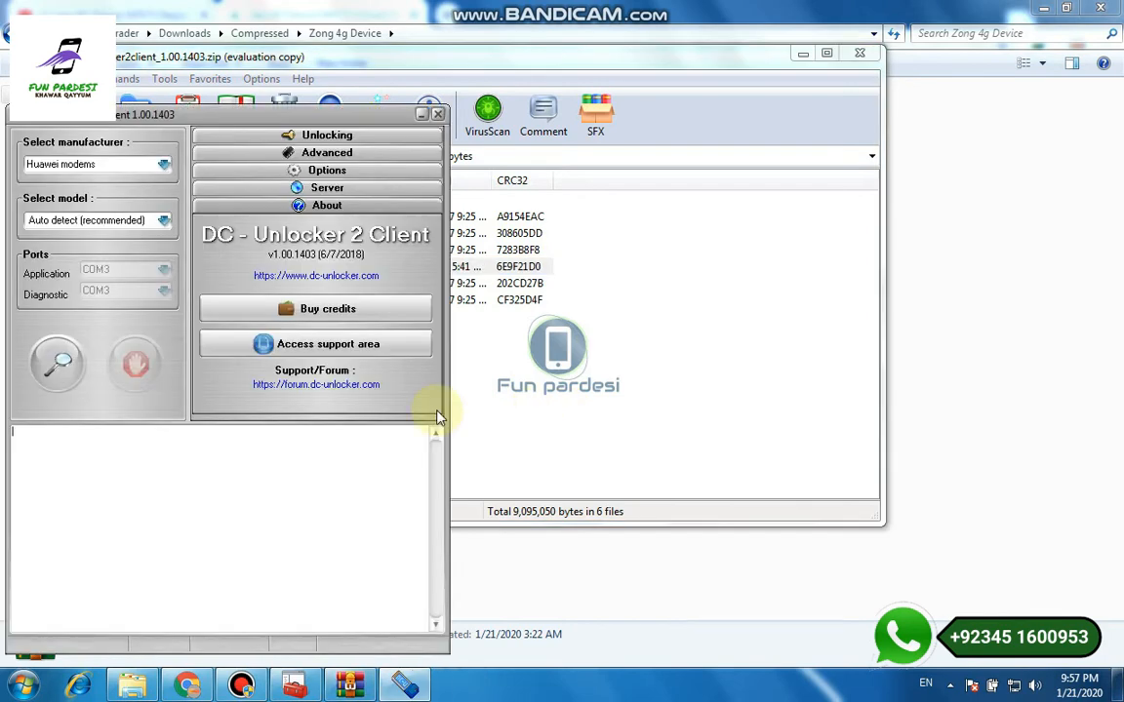
pyautogui.moveTo(180, 117); pyautogui.dragTo(724, 52)
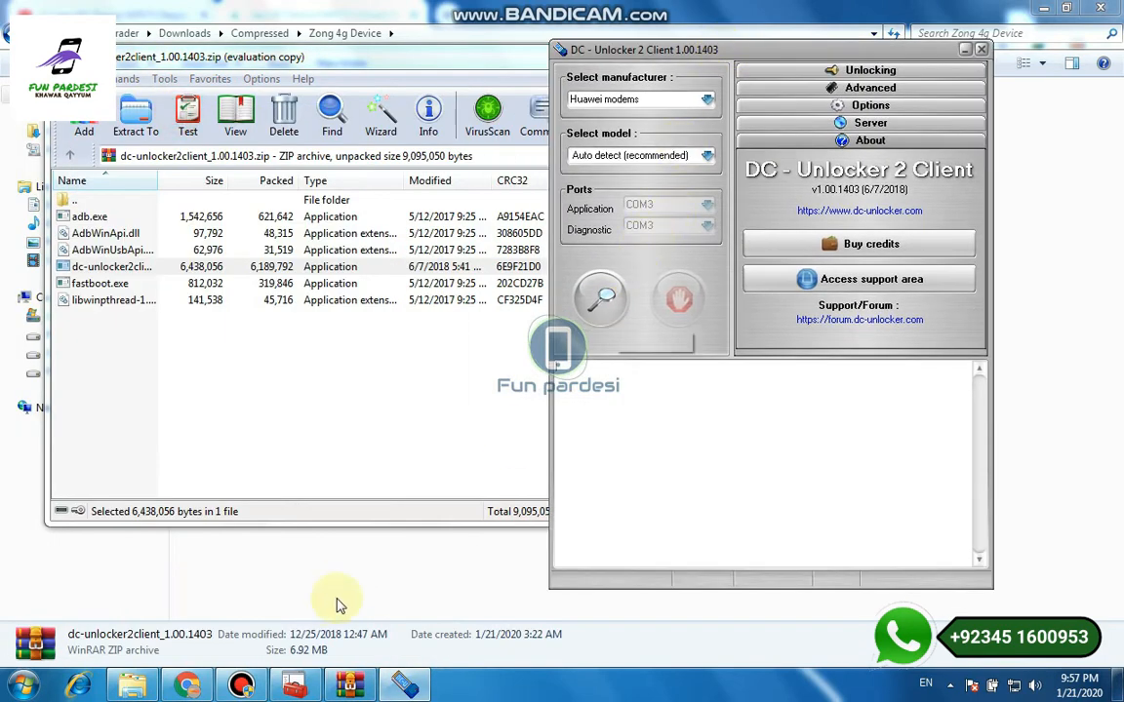
# Step: Compare the ports in Device Manager, try detecting the modem as Huawei modems with Auto detect (recommended), and return to the Zong 4g Device folder
pyautogui.click(302, 685)
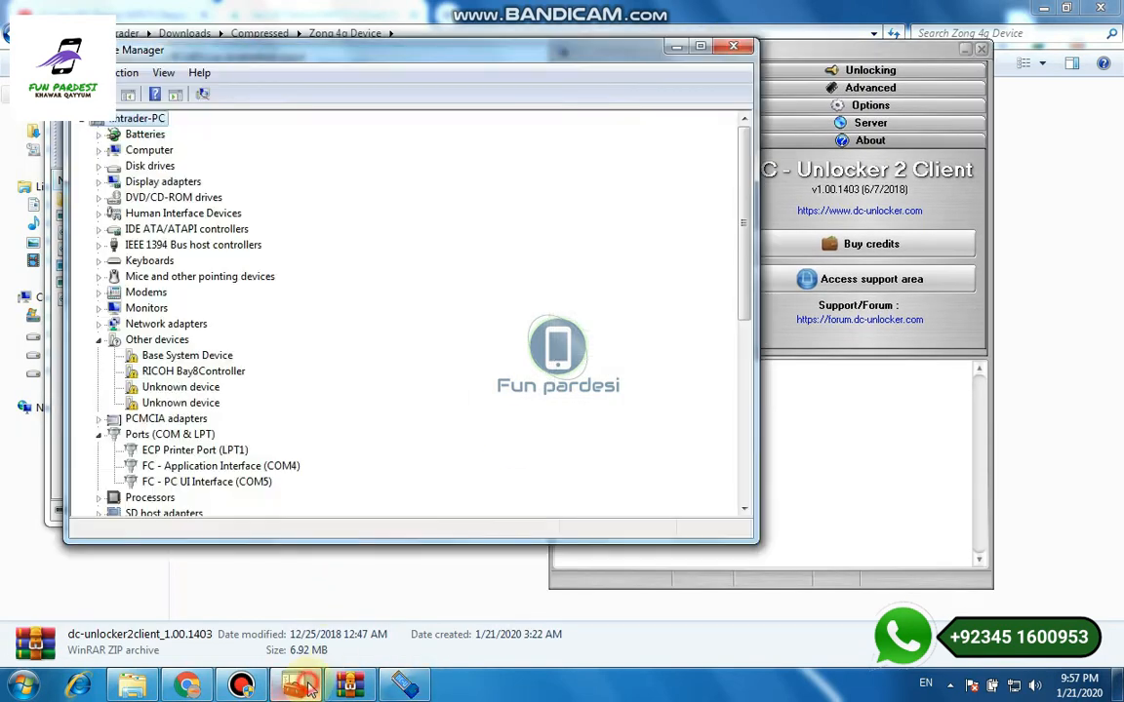
pyautogui.click(888, 492)
pyautogui.click(602, 302)
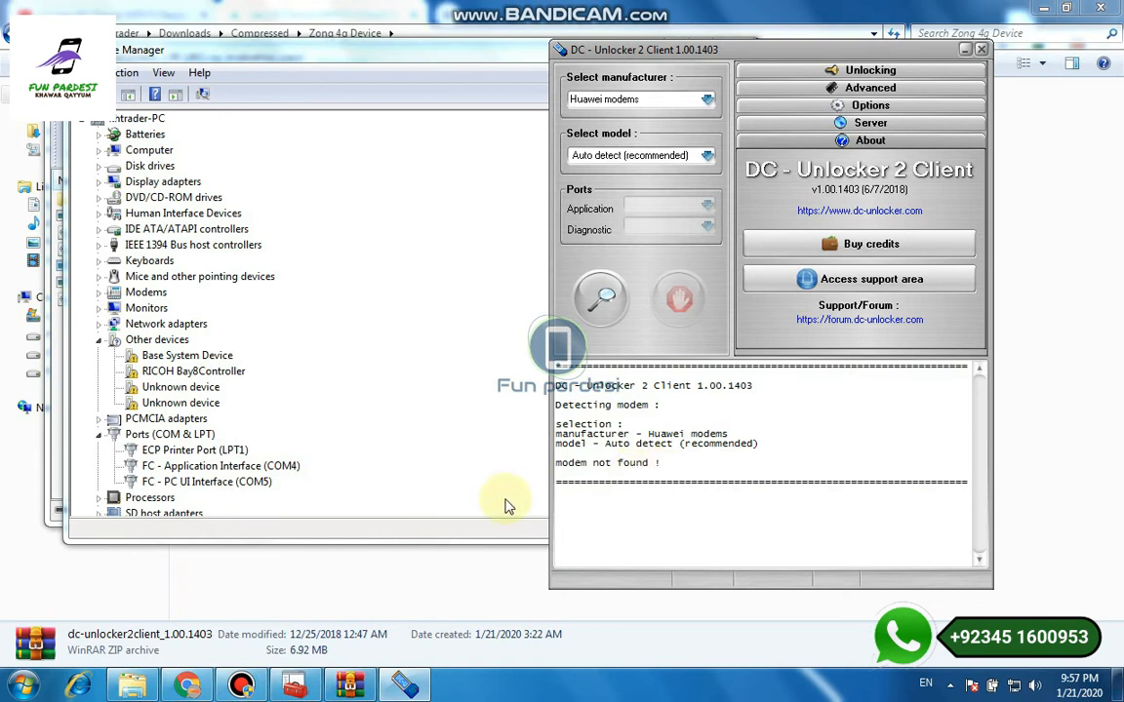
pyautogui.click(458, 583)
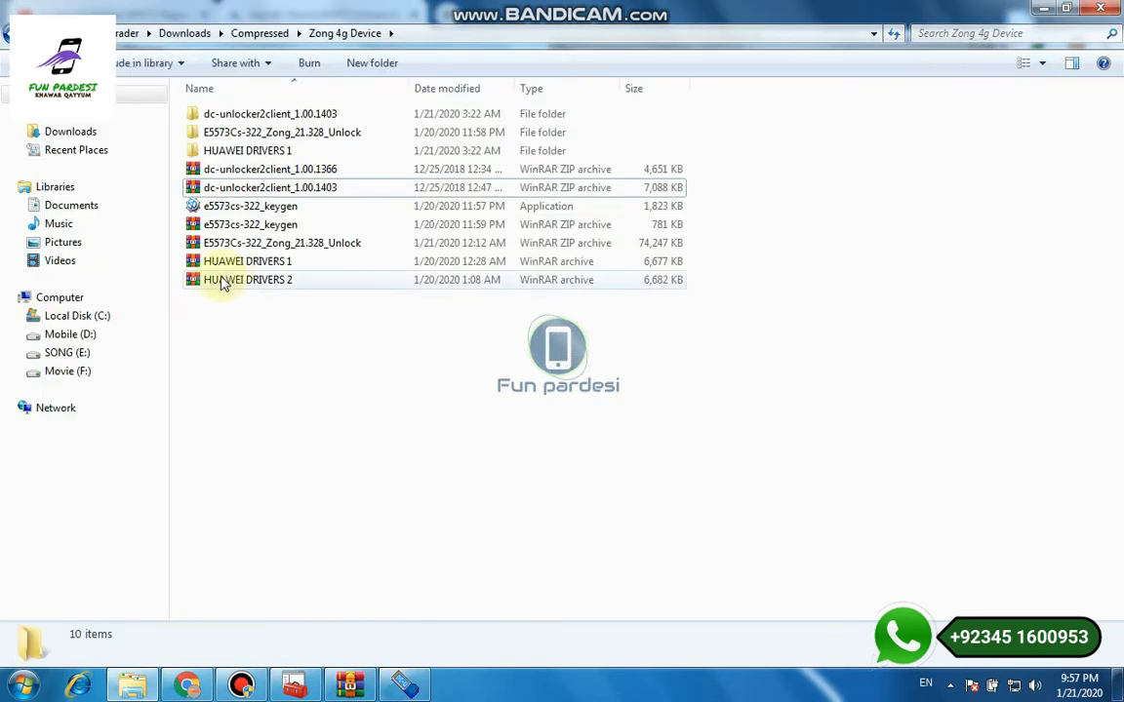
# Step: Run the E5573cs-322 Zong application inside the E5573Cs-322_Zong_21.328_Unlock archive, declining to put modified files back into the archive
pyautogui.doubleClick(315, 248)
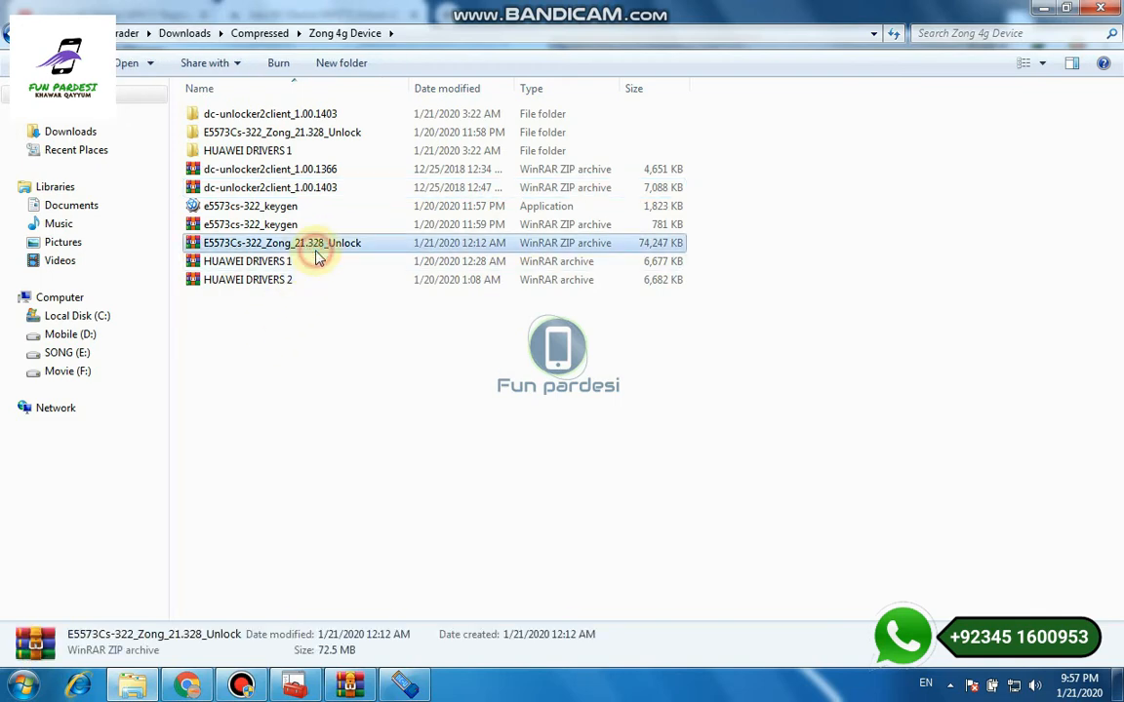
pyautogui.click(154, 219)
pyautogui.doubleClick(154, 219)
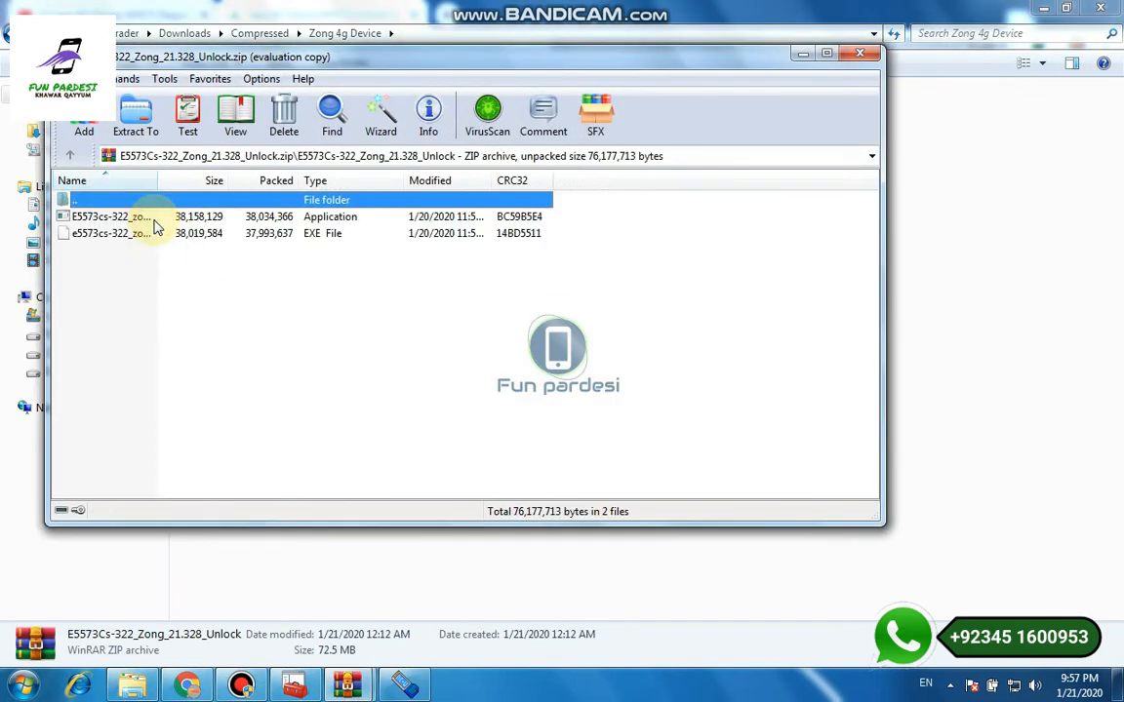
pyautogui.doubleClick(144, 218)
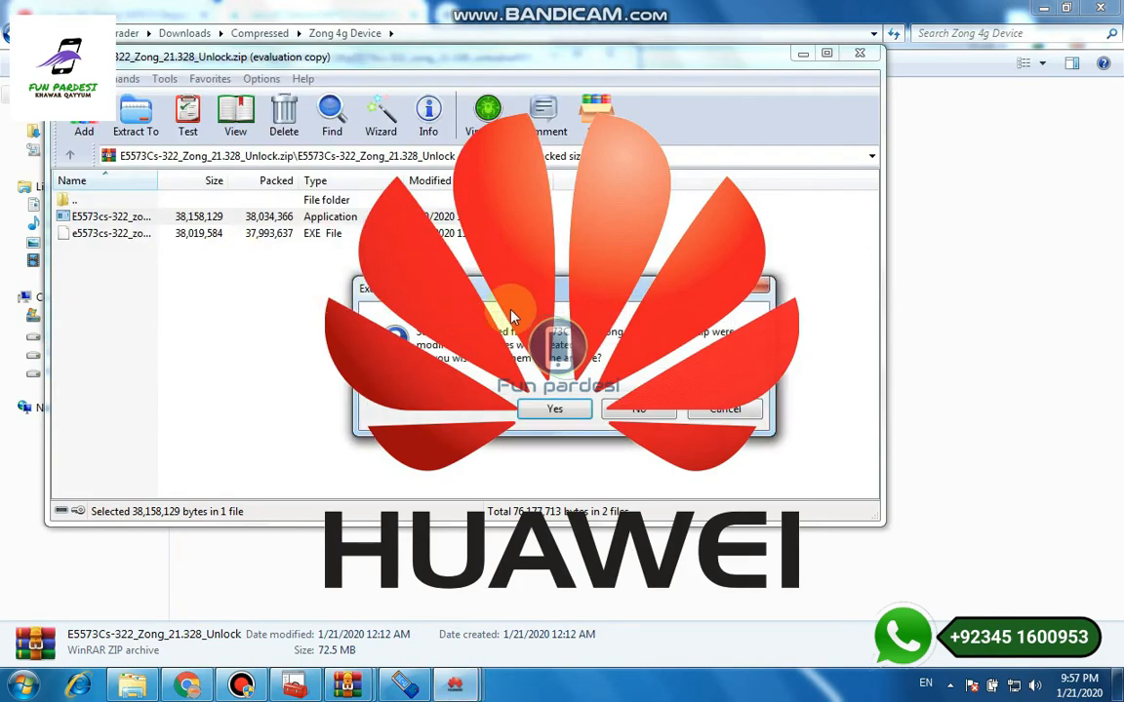
pyautogui.click(639, 408)
# Step: Enter the application's start password to run the Huawei unlock update, and decline to put modified files back into the archive
pyautogui.moveTo(454, 686)
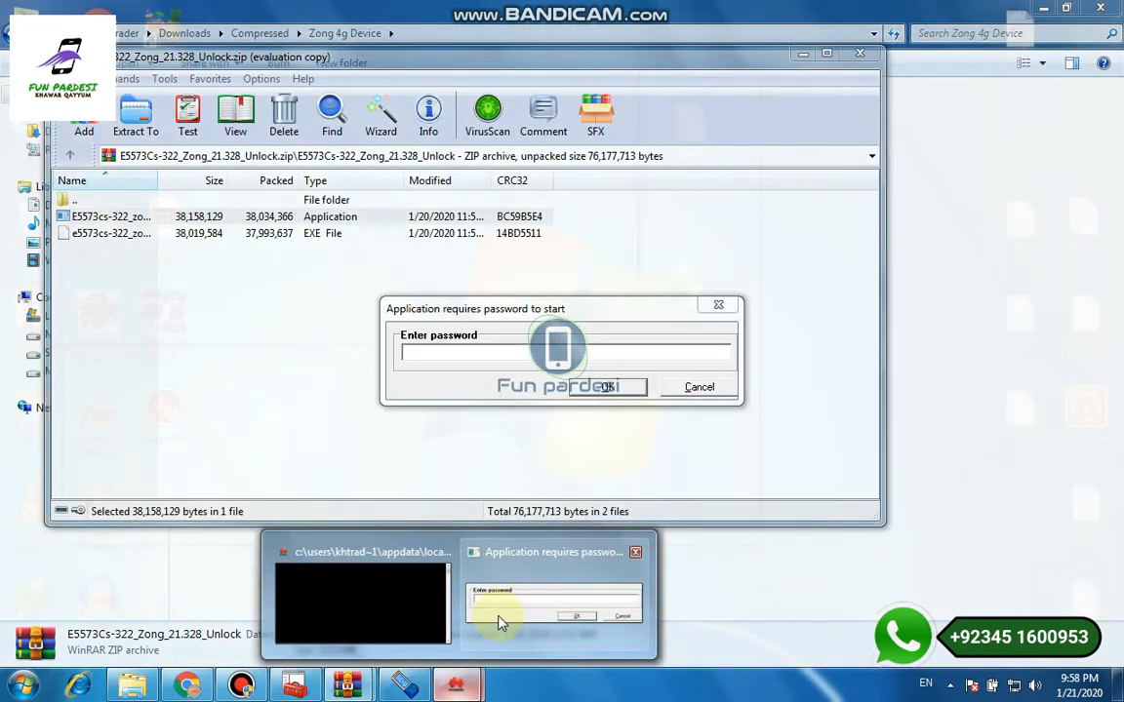
pyautogui.click(498, 621)
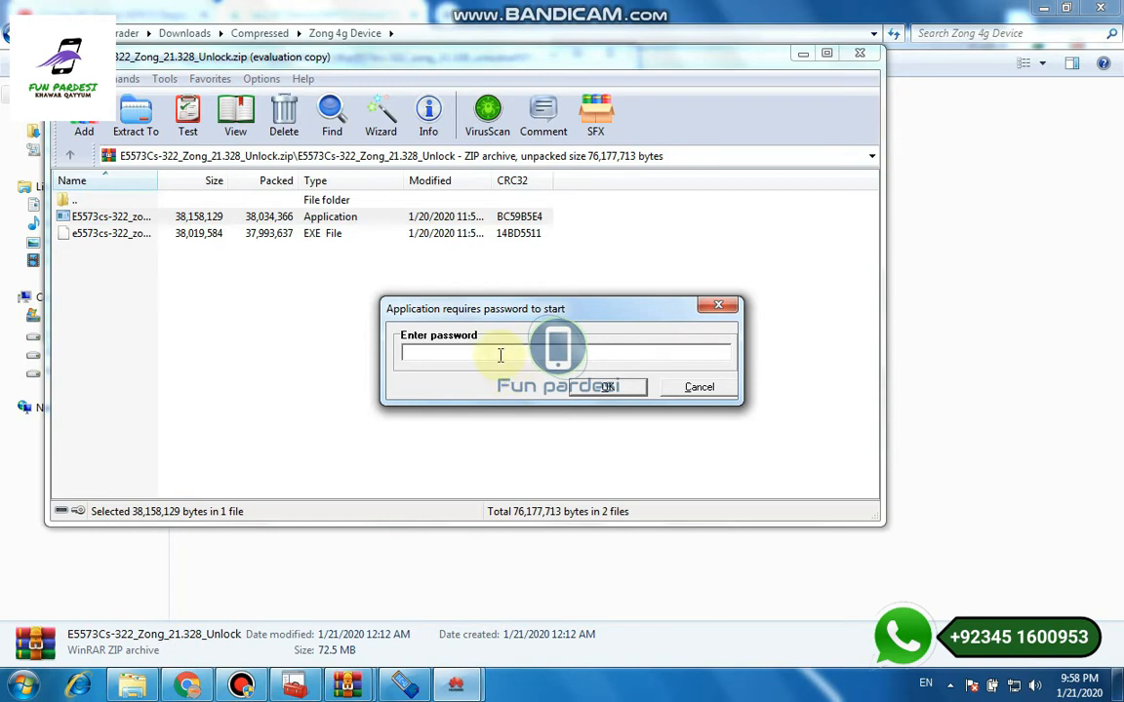
pyautogui.write('**')
pyautogui.press('Return')
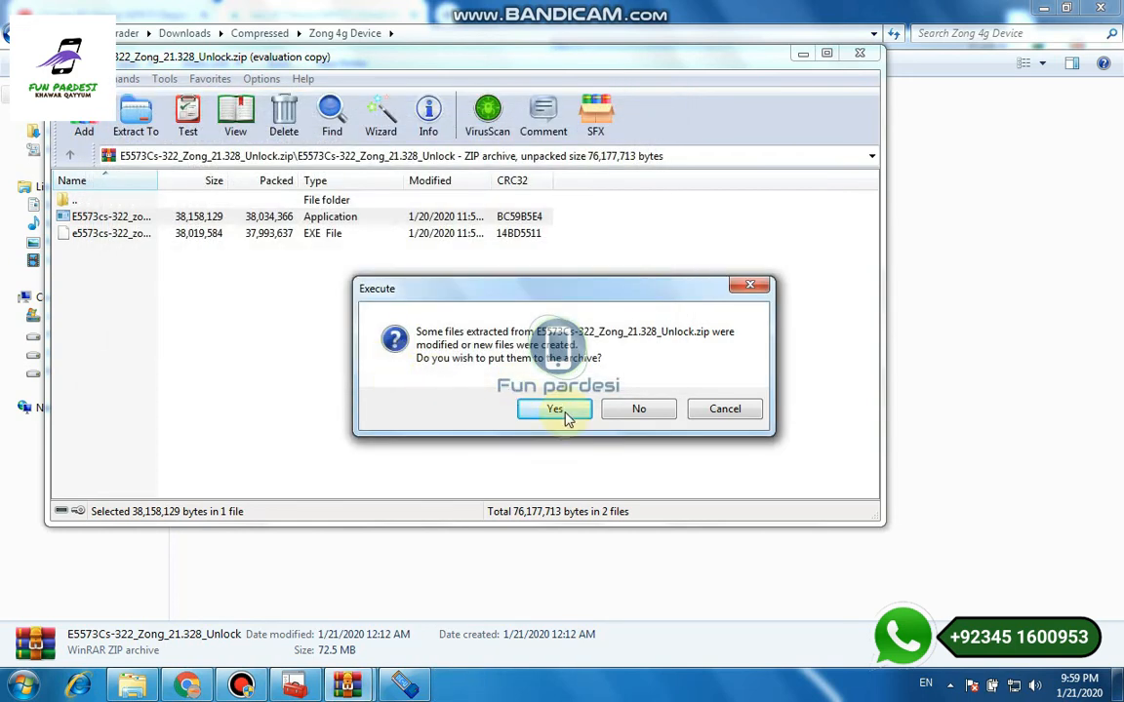
pyautogui.click(629, 410)
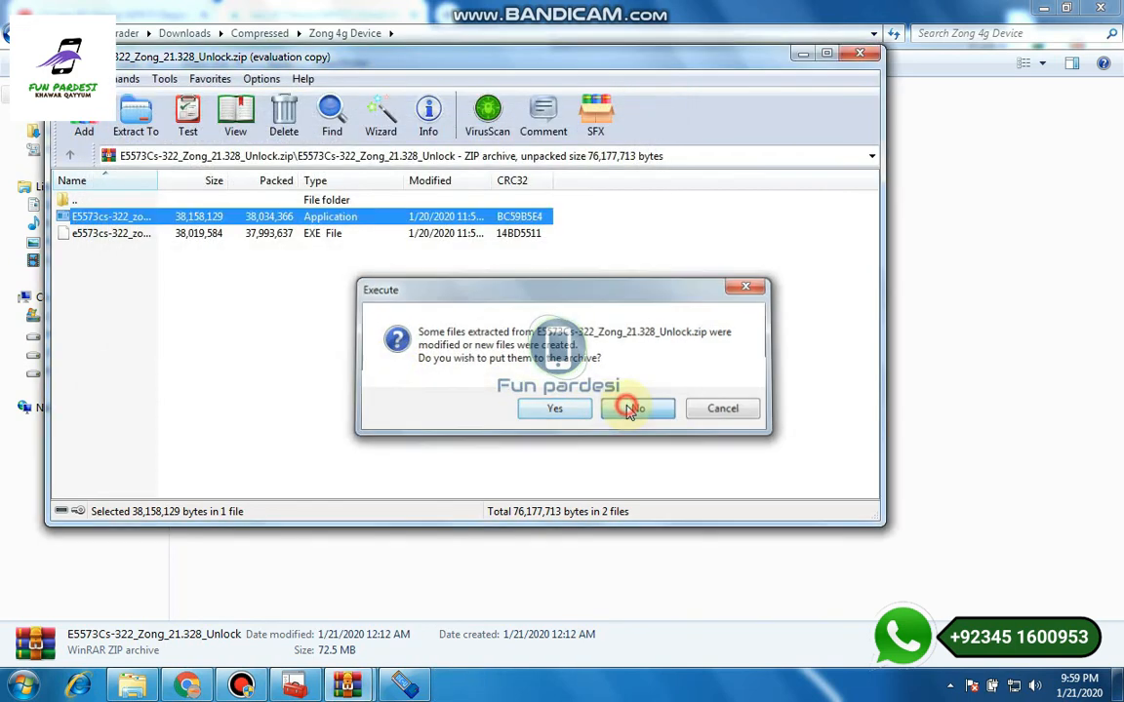
# Step: Switch to DC-Unlocker 2 Client and detect the modem again as Huawei modems with Auto detect (recommended)
pyautogui.click(413, 688)
pyautogui.click(601, 298)
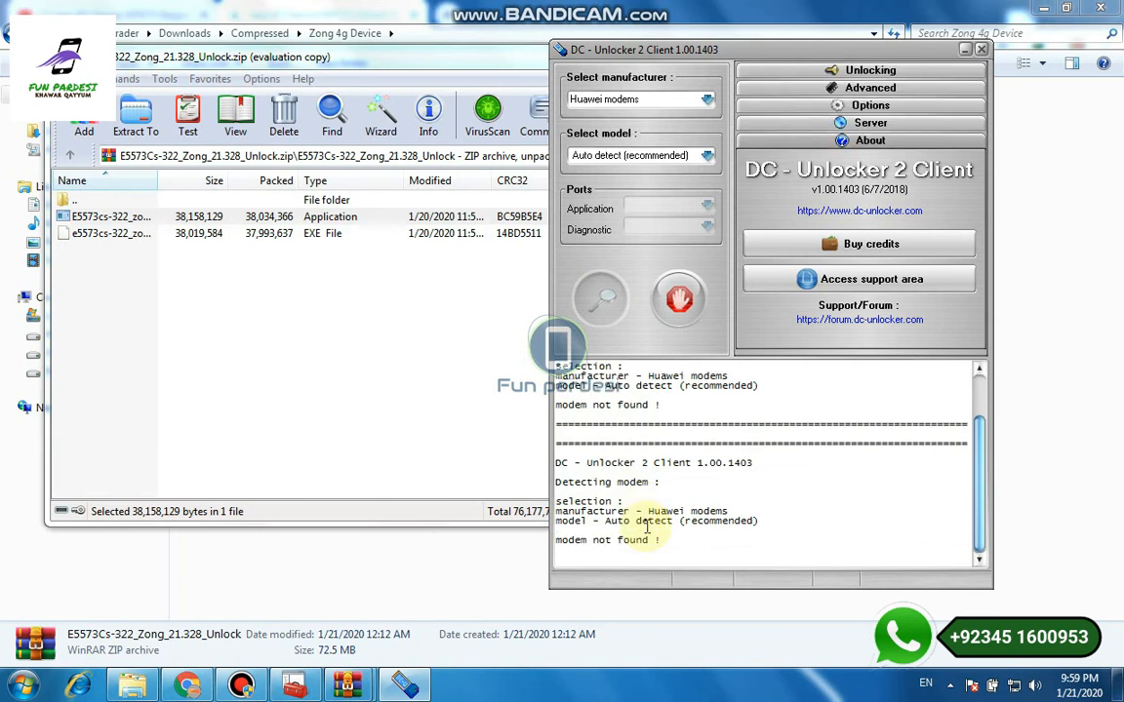